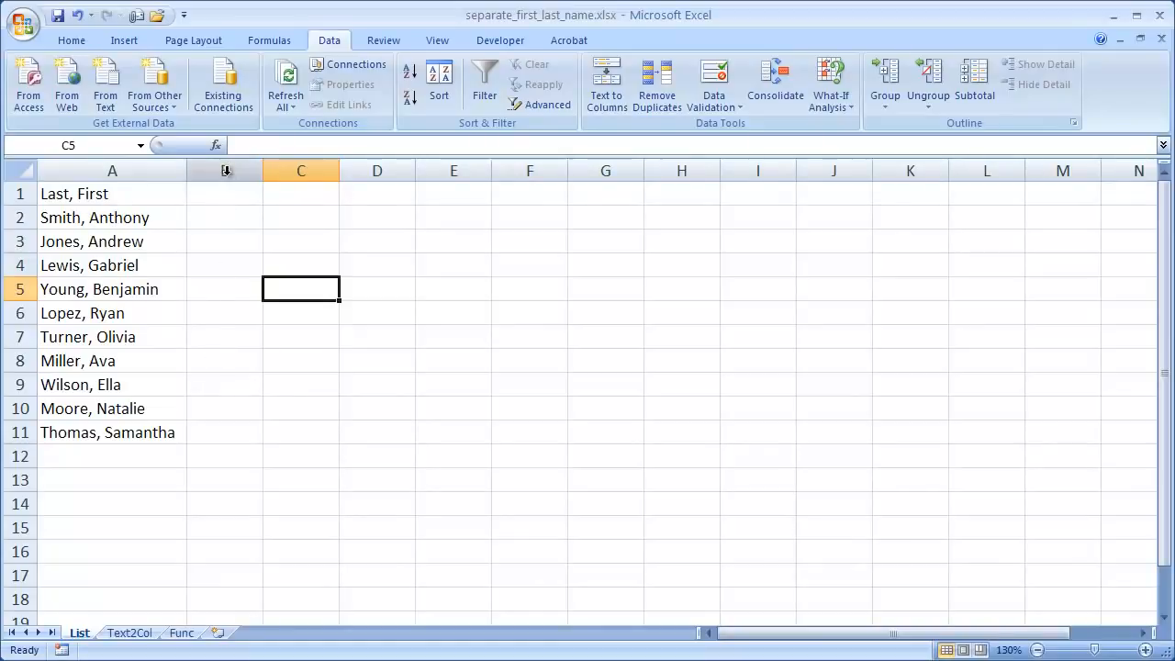
pyautogui.click(226, 170)
pyautogui.click(312, 170)
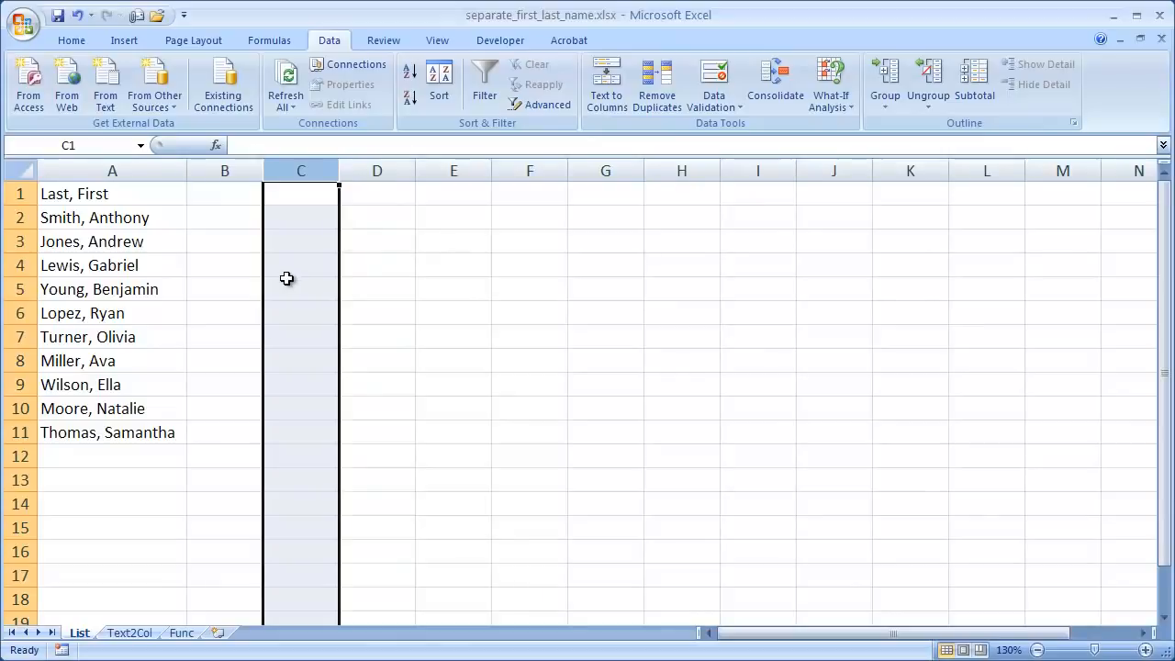
# Step: On the Text2Col sheet, split column A with Text to Columns as delimited data, using Tab and Comma delimiters, General format and destination $A$1
pyautogui.click(119, 633)
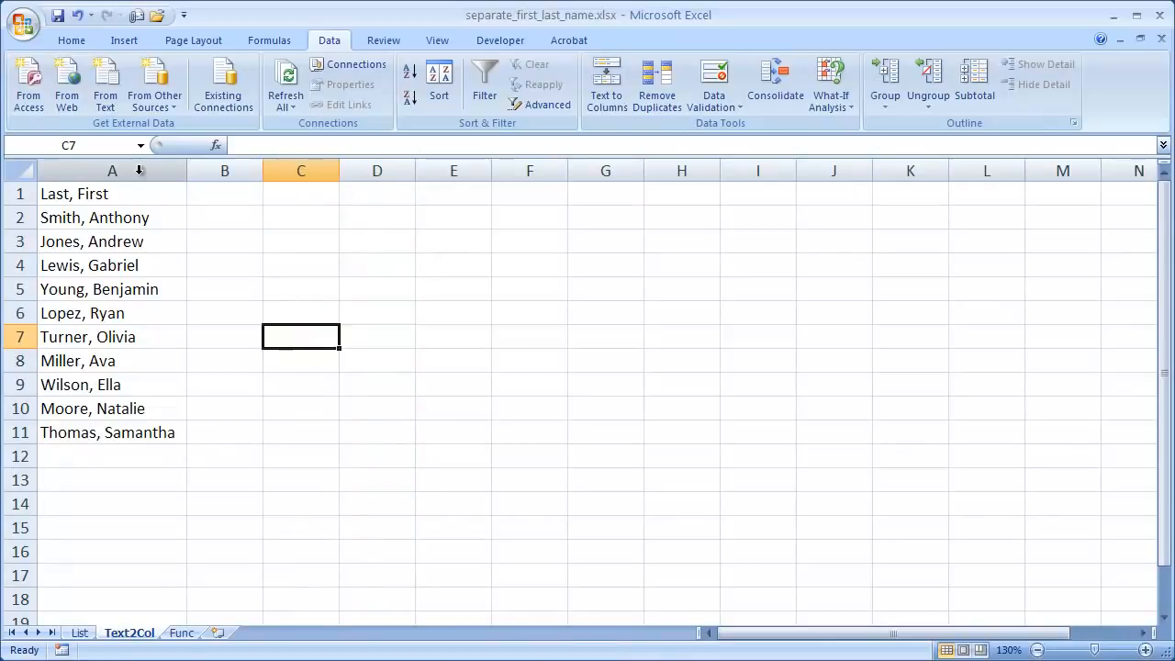
pyautogui.click(139, 170)
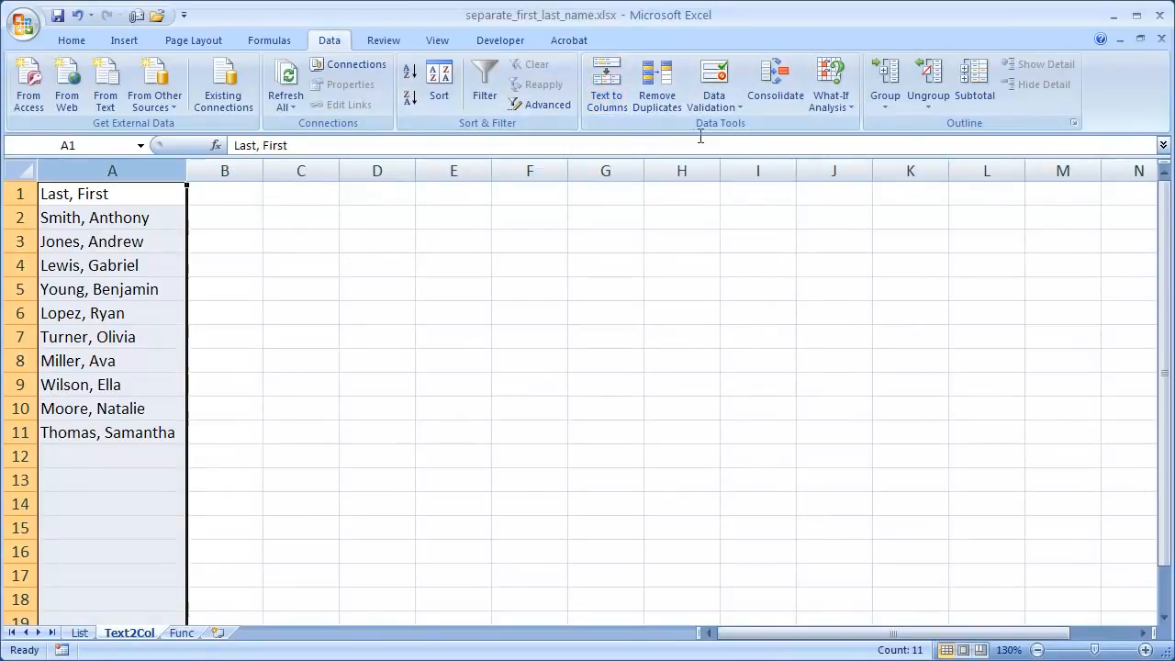
pyautogui.click(605, 85)
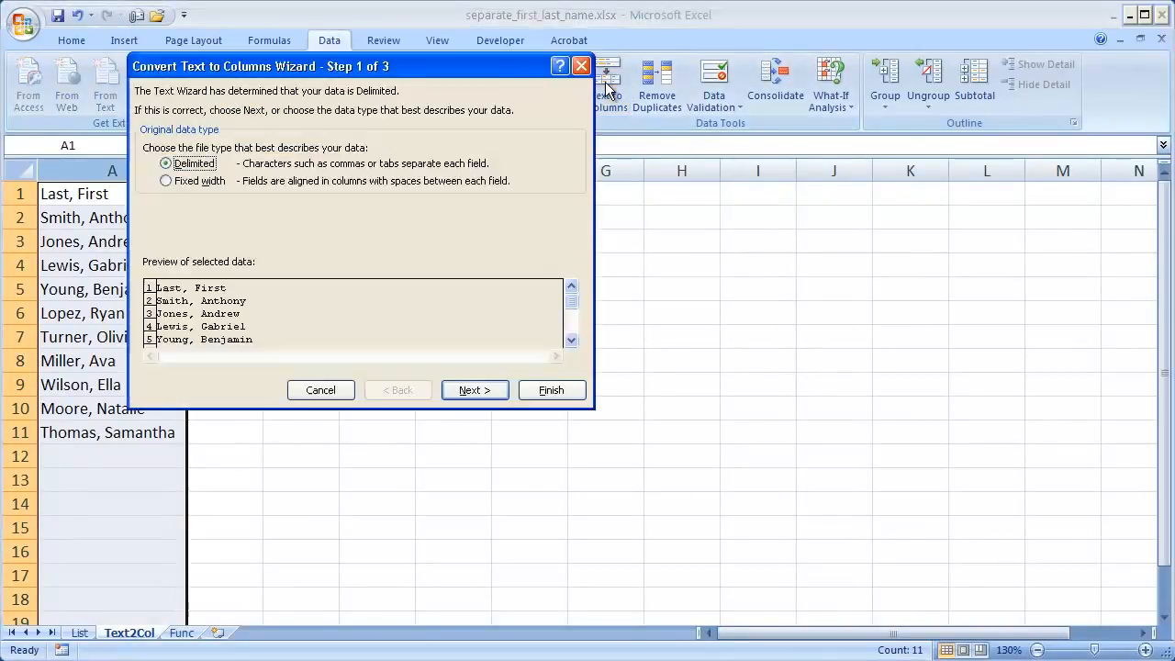
pyautogui.moveTo(487, 63); pyautogui.dragTo(707, 152)
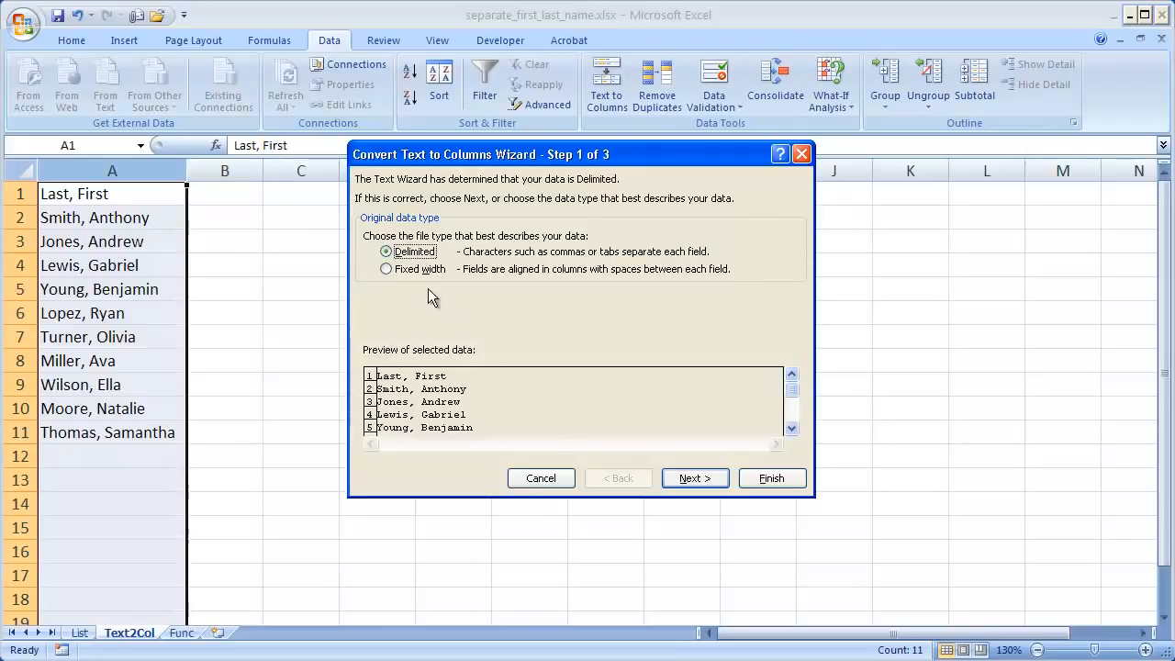
pyautogui.click(702, 480)
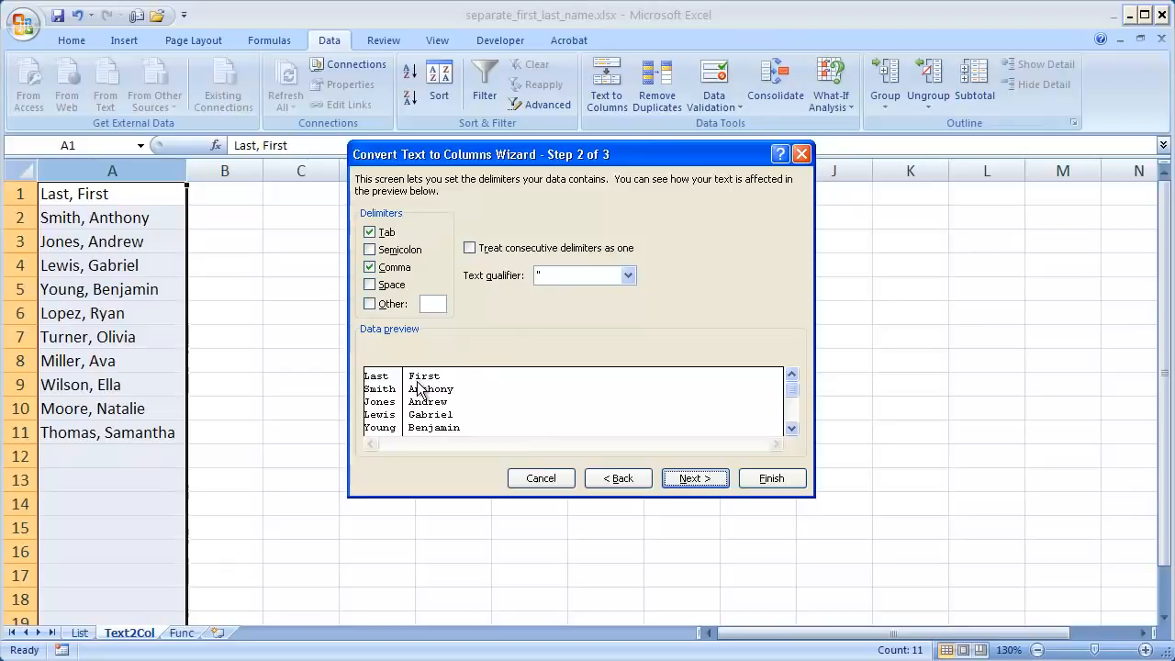
pyautogui.click(701, 483)
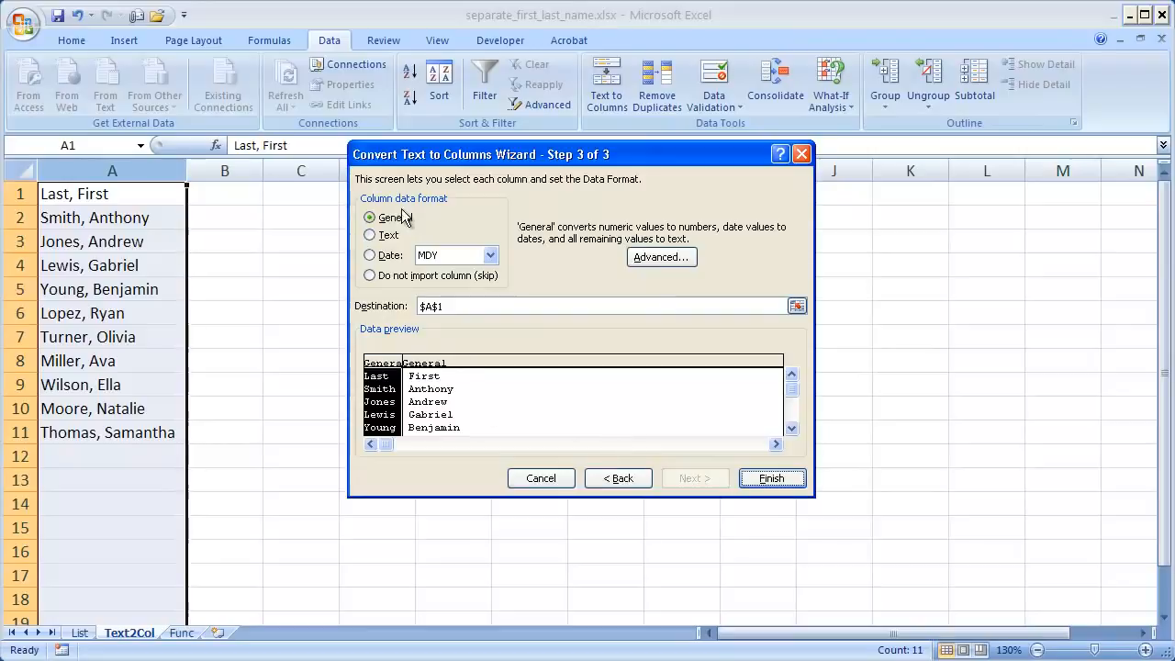
pyautogui.click(755, 480)
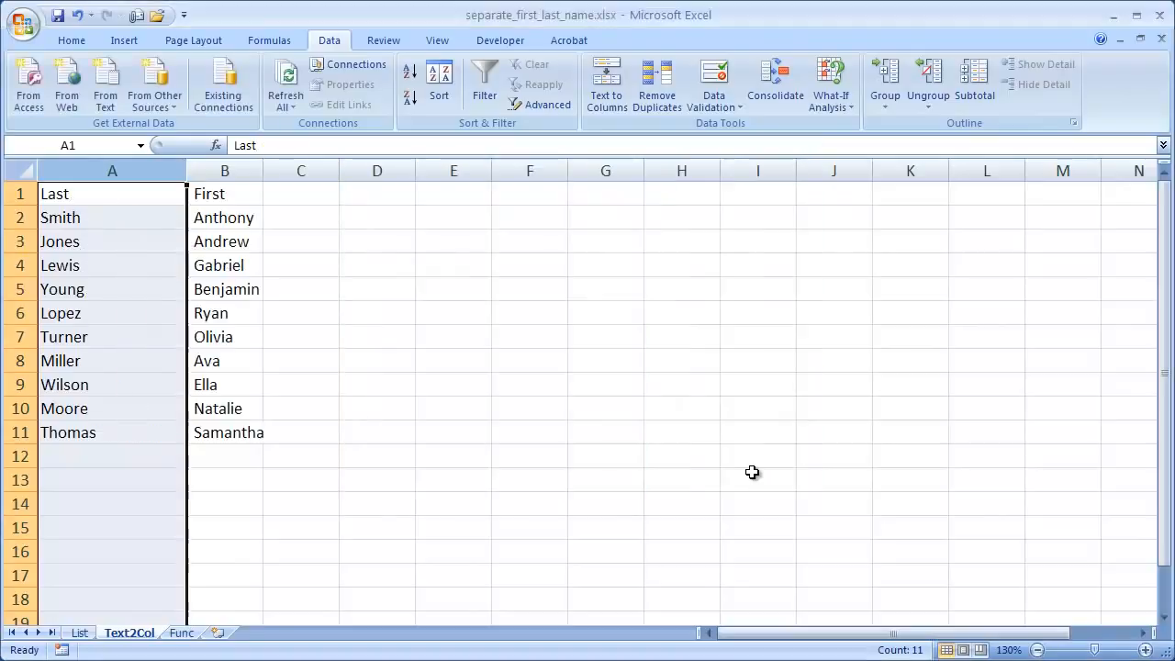
# Step: Inspect the contents of A2 and B2 for extra spaces left by the split
pyautogui.click(149, 218)
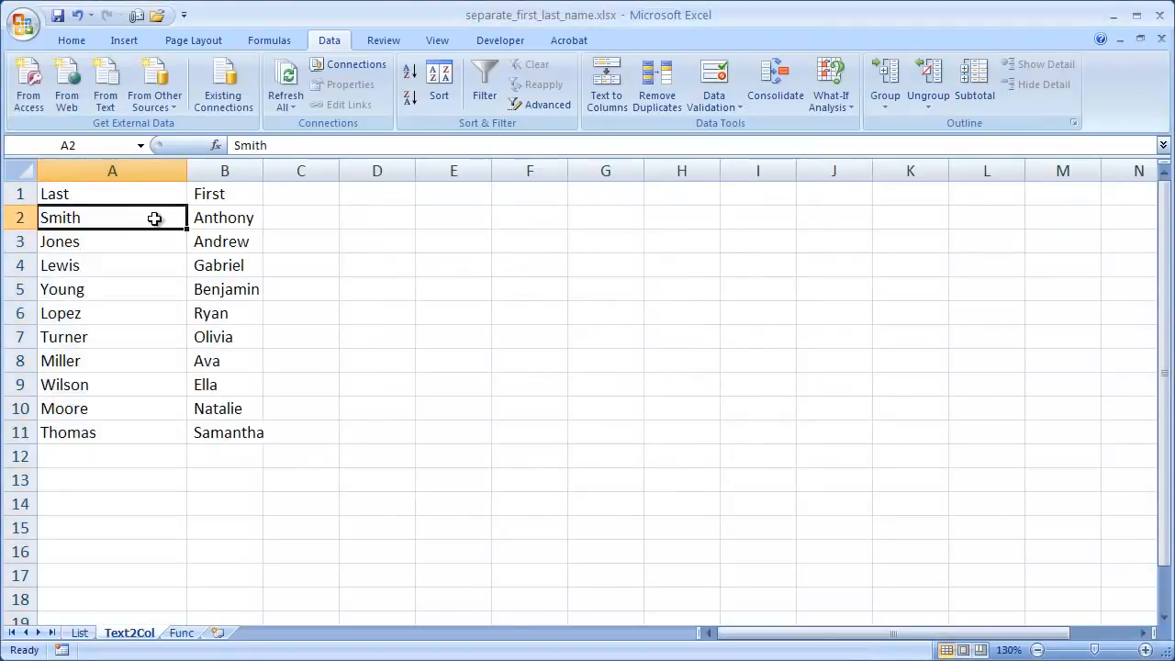
pyautogui.click(224, 221)
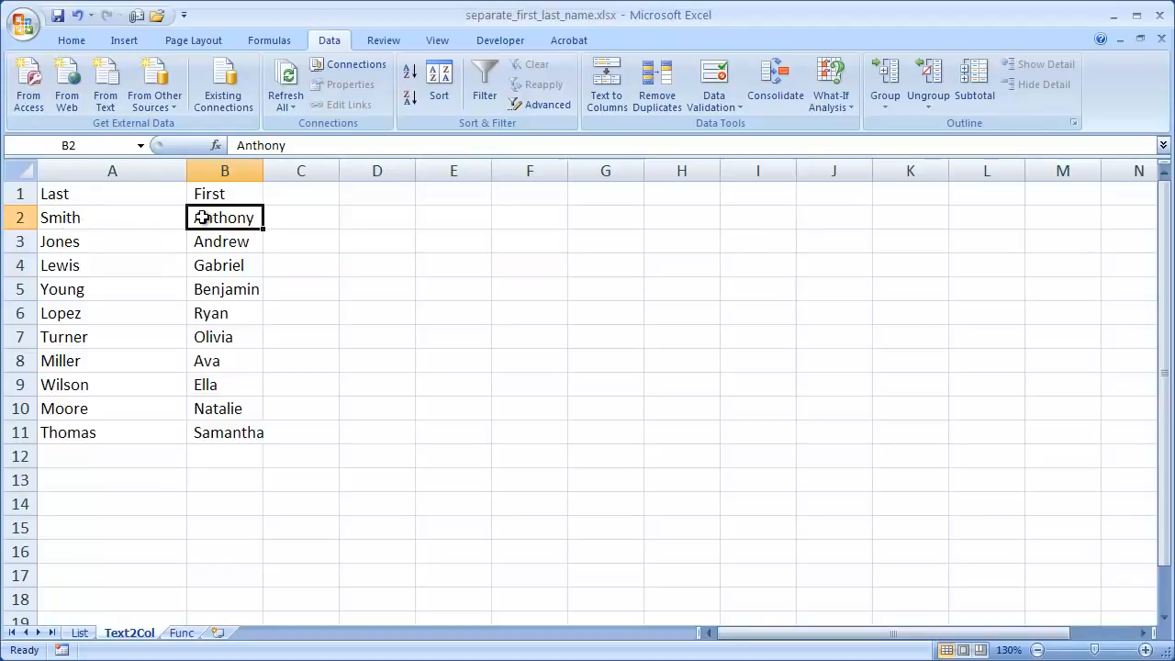
pyautogui.click(236, 146)
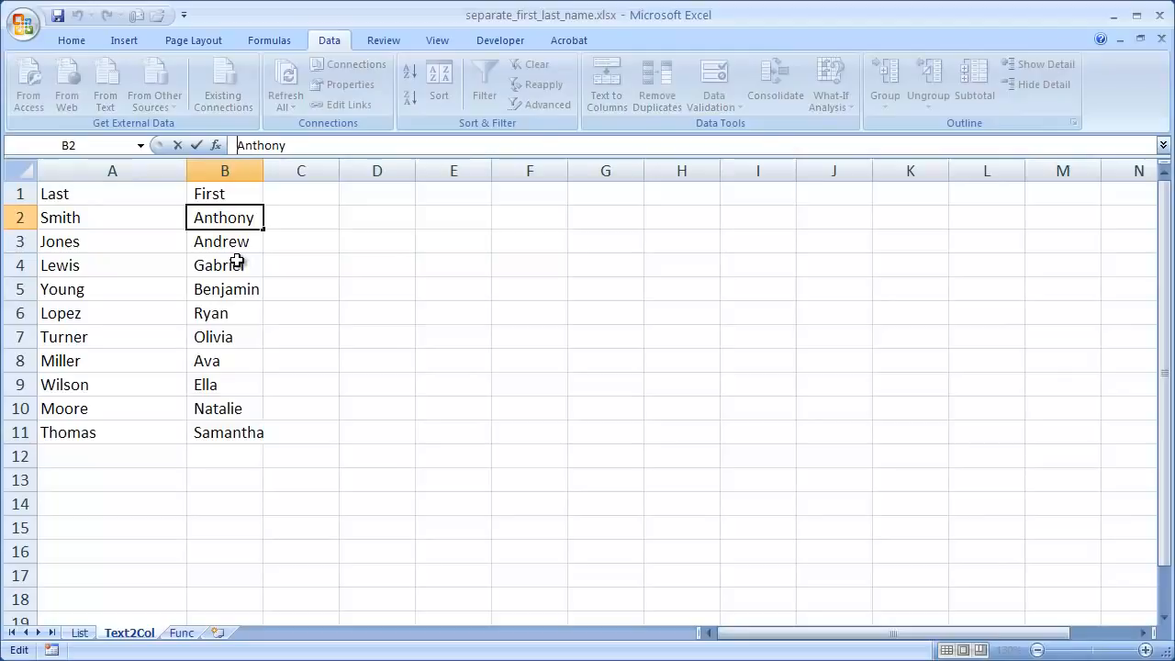
pyautogui.press('Delete')
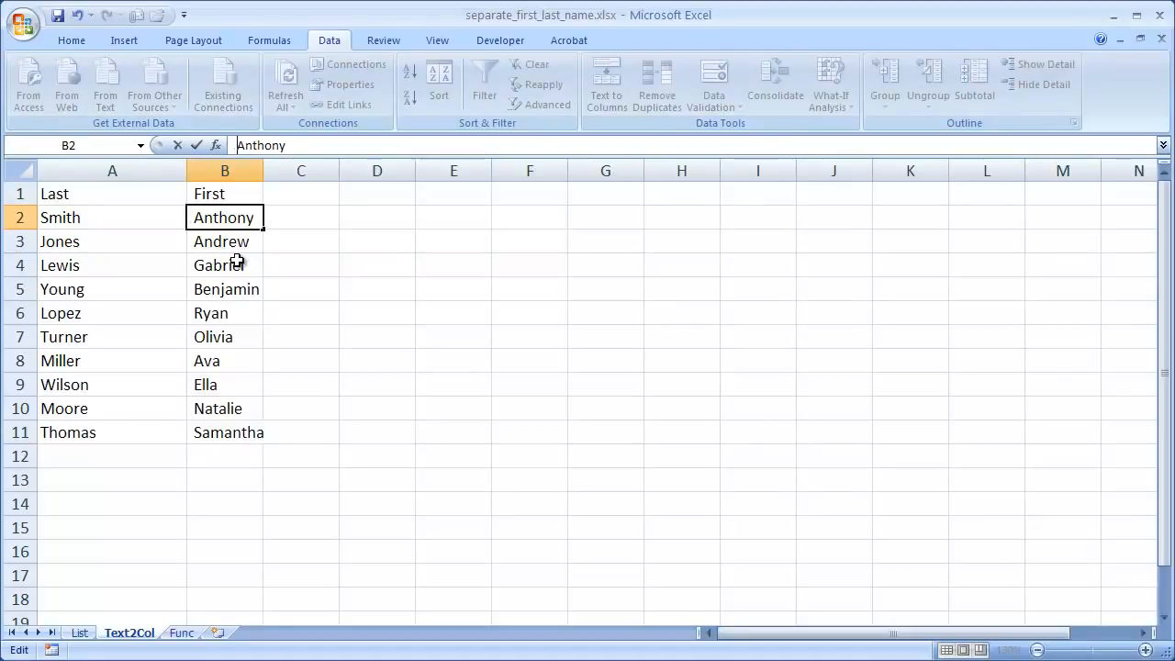
# Step: Enter =TRIM(B2) in C2 and fill the formula down through C11
pyautogui.click(302, 218)
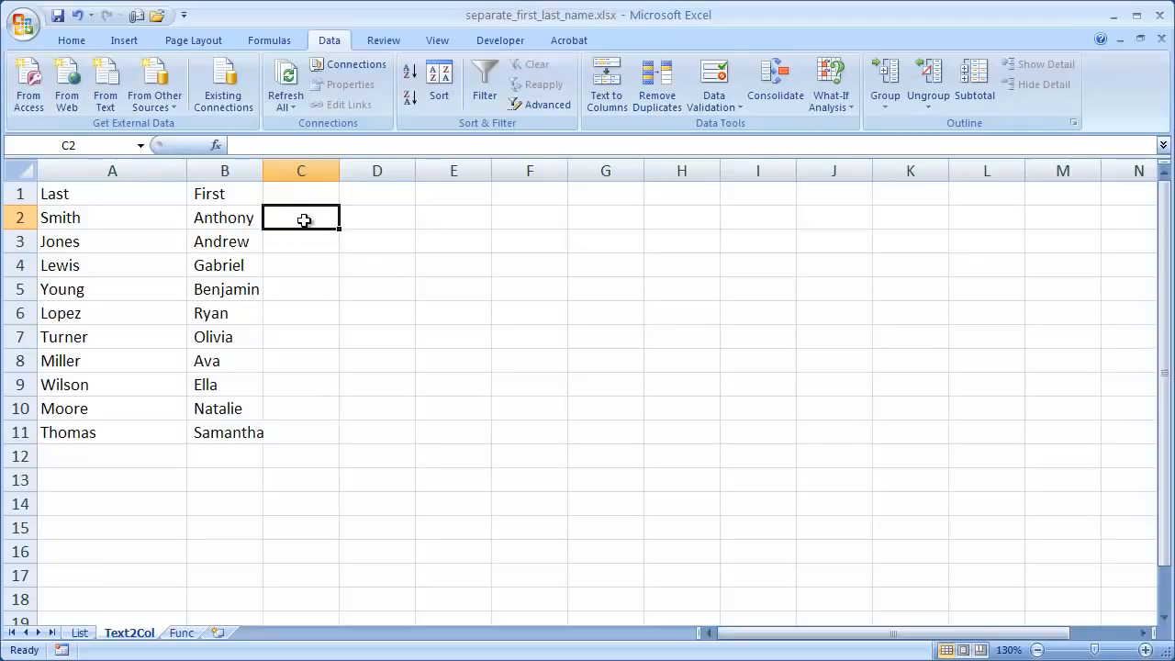
pyautogui.write('=')
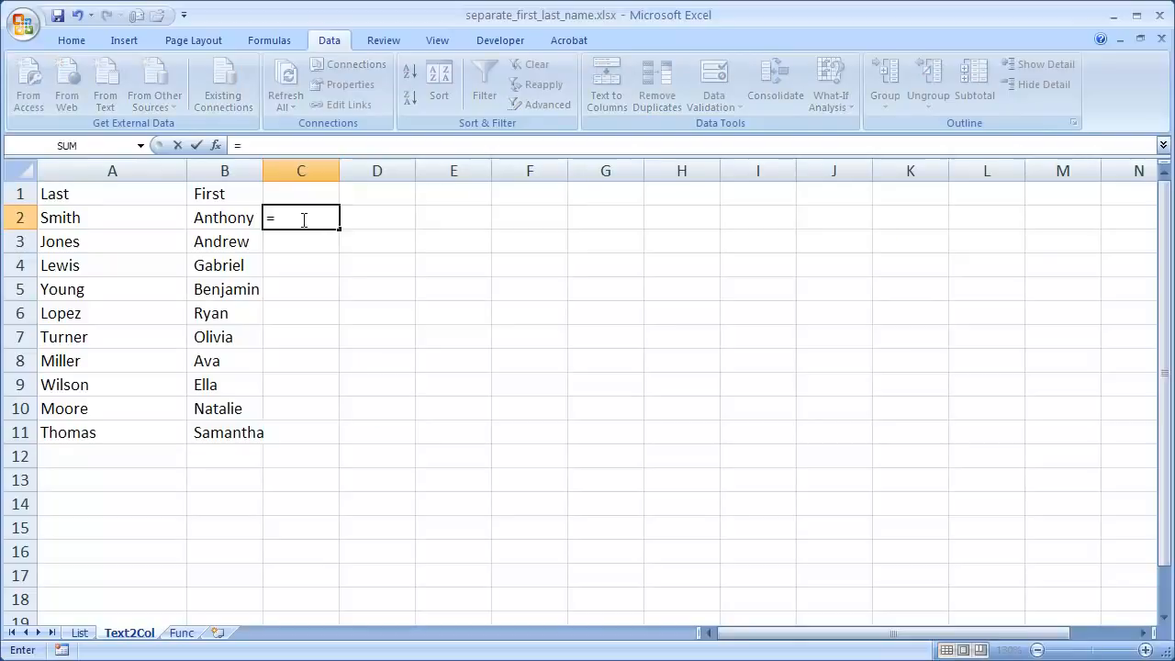
pyautogui.write('trim')
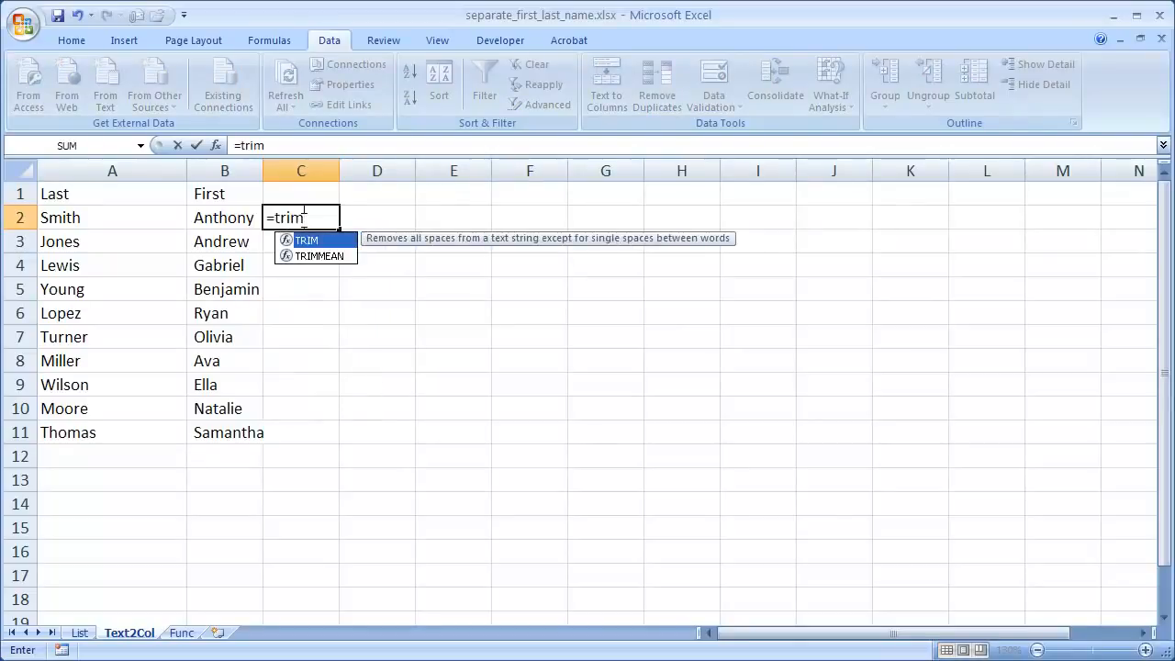
pyautogui.write('(')
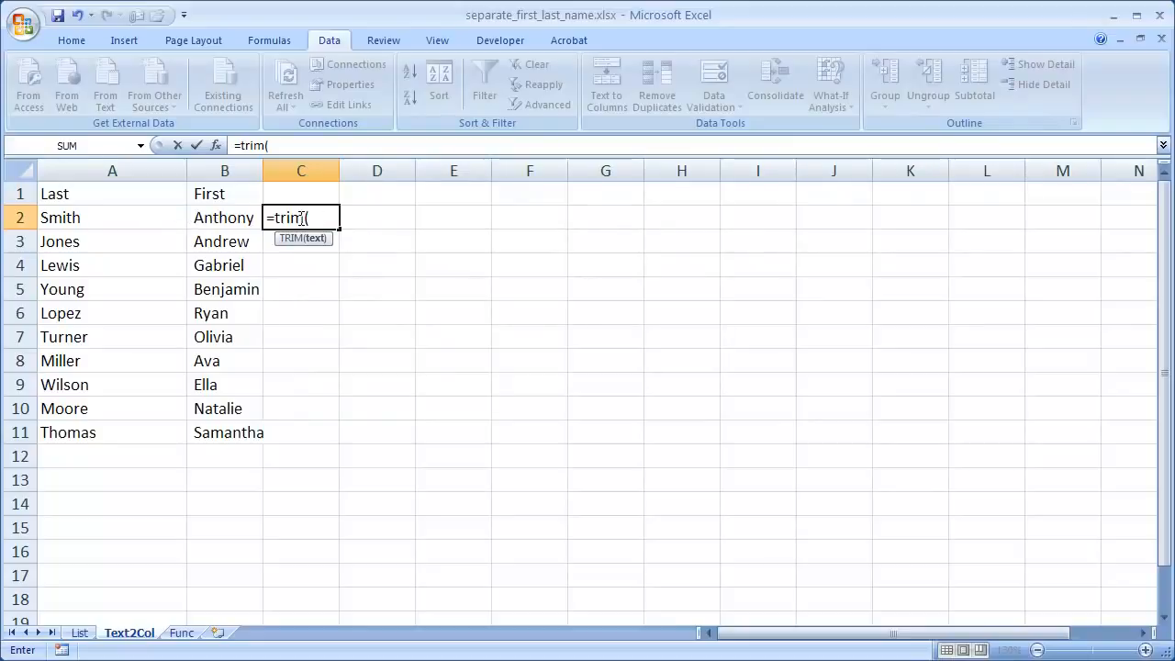
pyautogui.click(211, 216)
pyautogui.write(')')
pyautogui.press('Return')
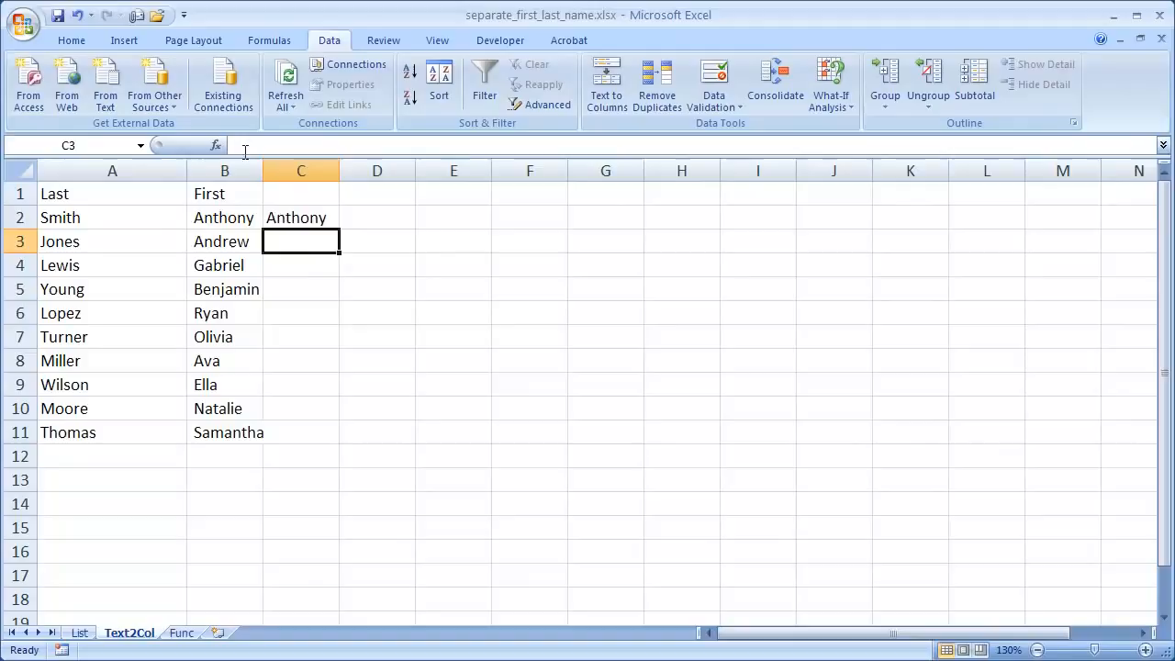
pyautogui.click(291, 221)
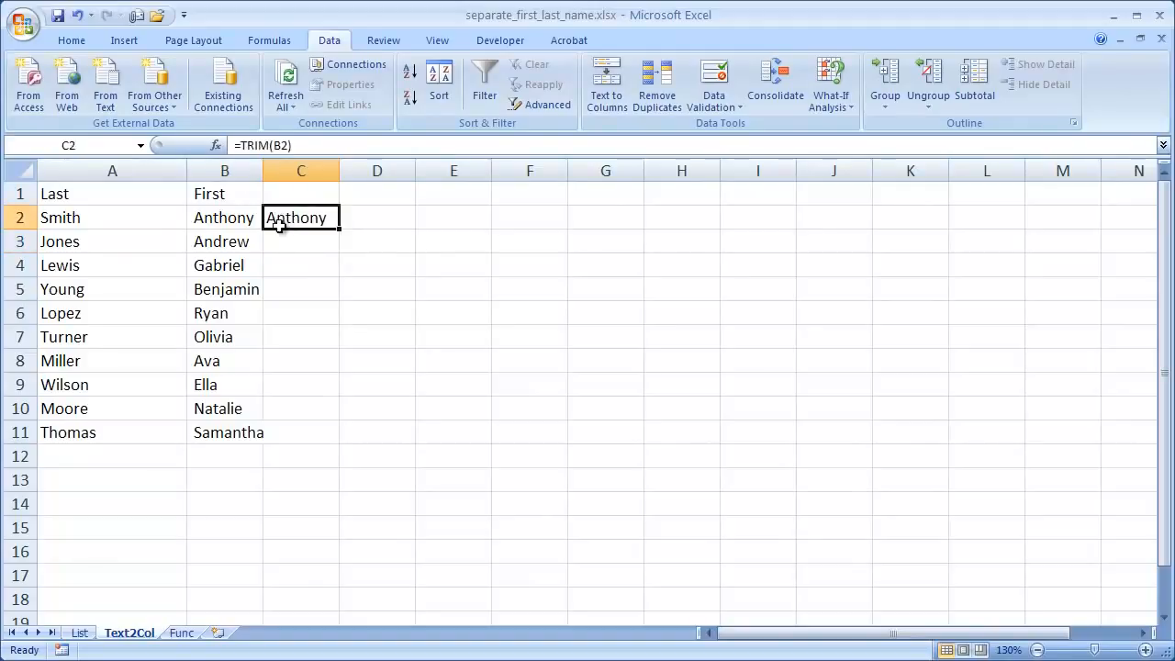
pyautogui.doubleClick(339, 230)
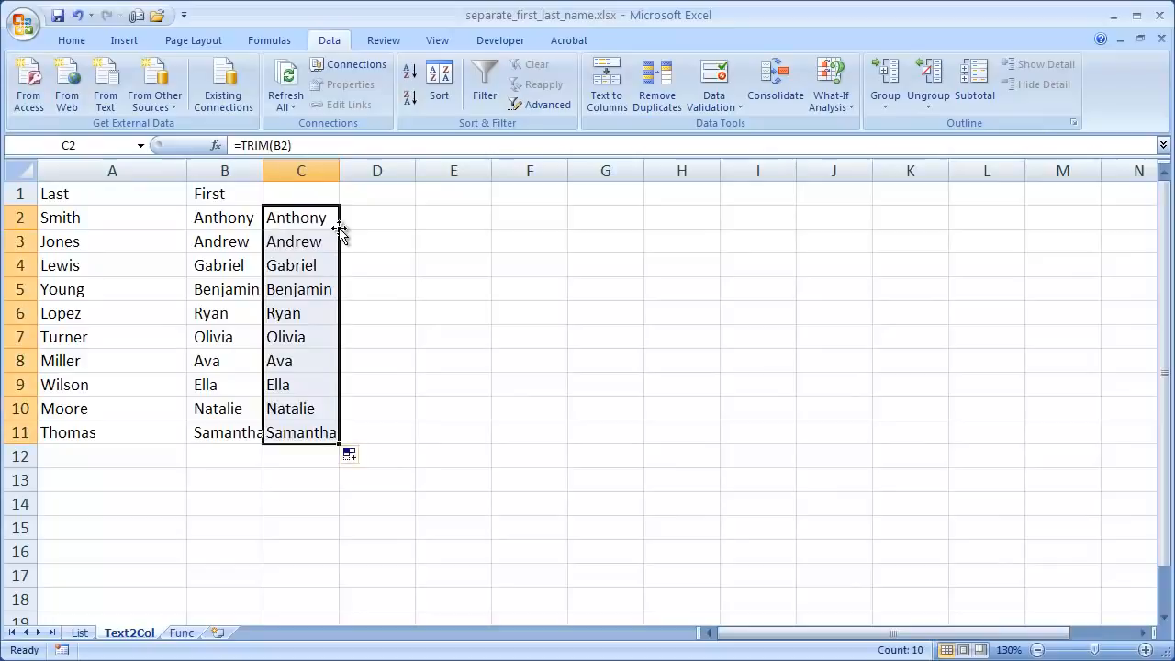
# Step: Copy the trimmed first names in C2:C11 and paste them as values over the originals starting at B2
pyautogui.hotkey('ctrl', 'c')
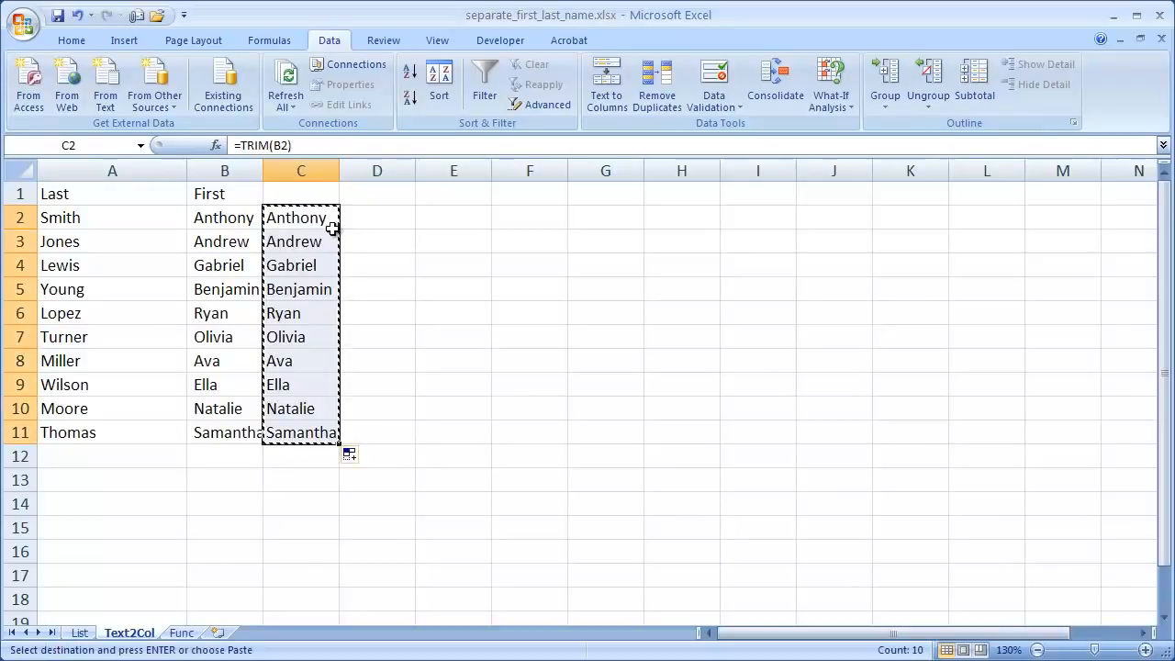
pyautogui.click(231, 218)
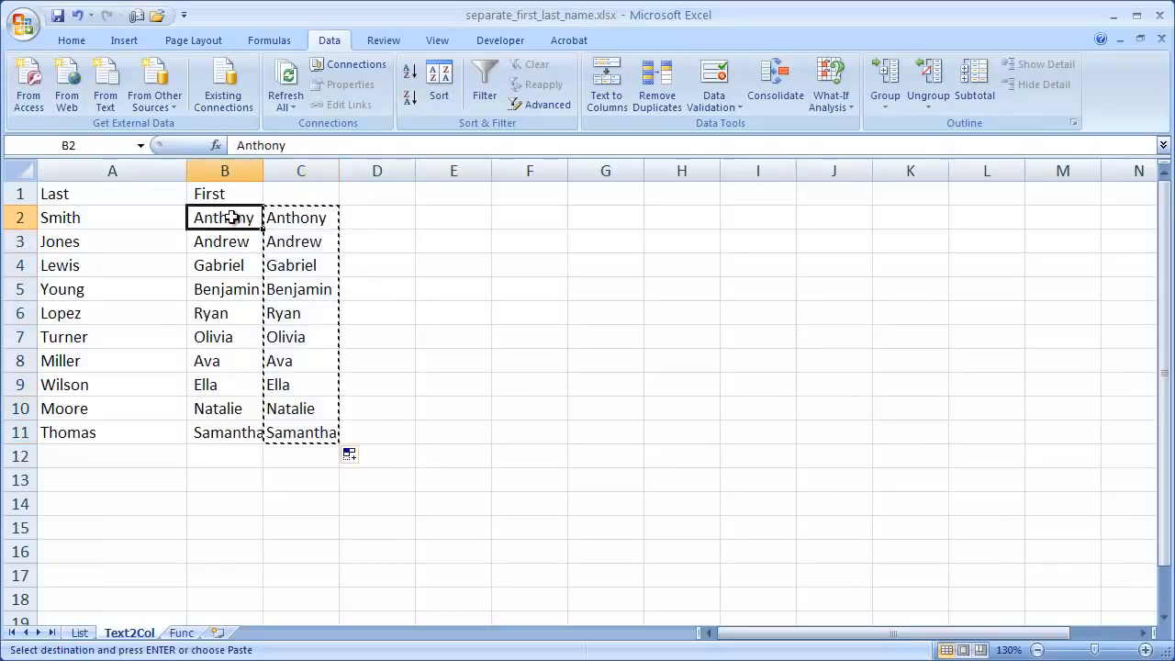
pyautogui.click(69, 40)
pyautogui.click(31, 99)
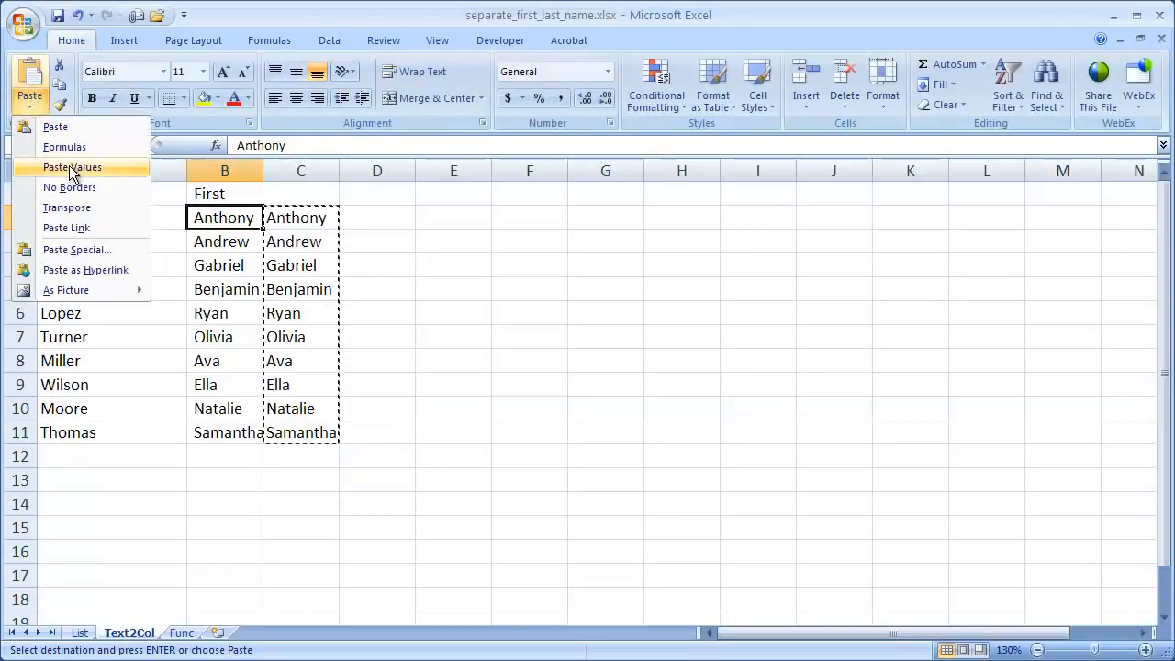
pyautogui.click(73, 168)
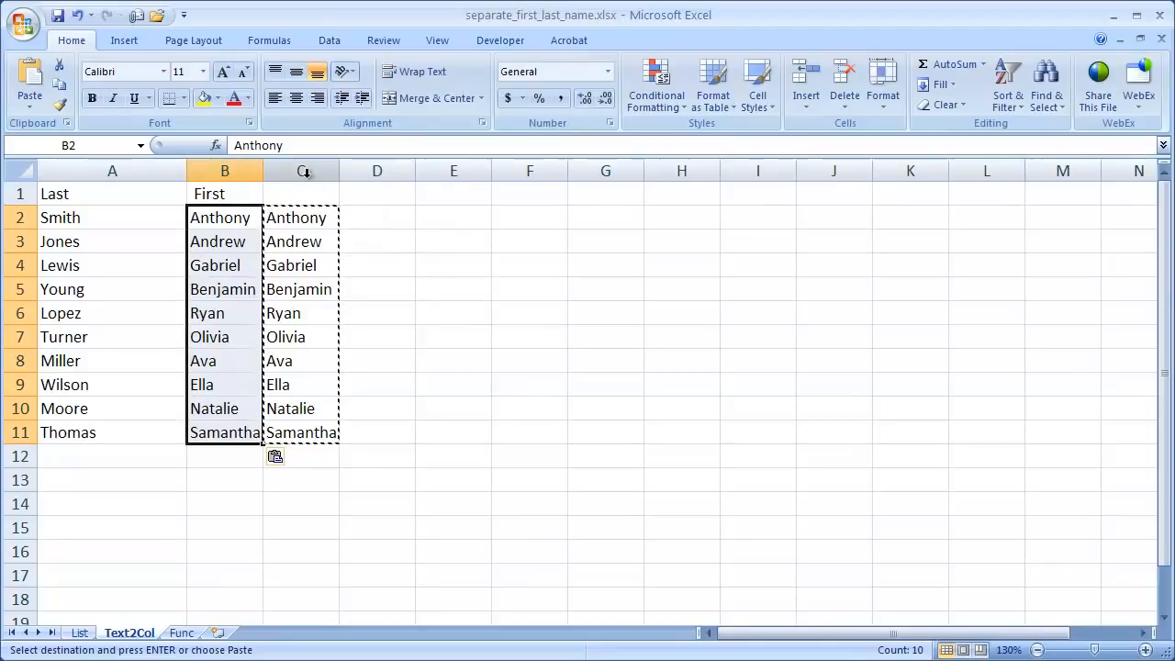
# Step: Clear the TRIM helper formulas from C2:C12, keeping the pasted first names in column B
pyautogui.press('Delete')
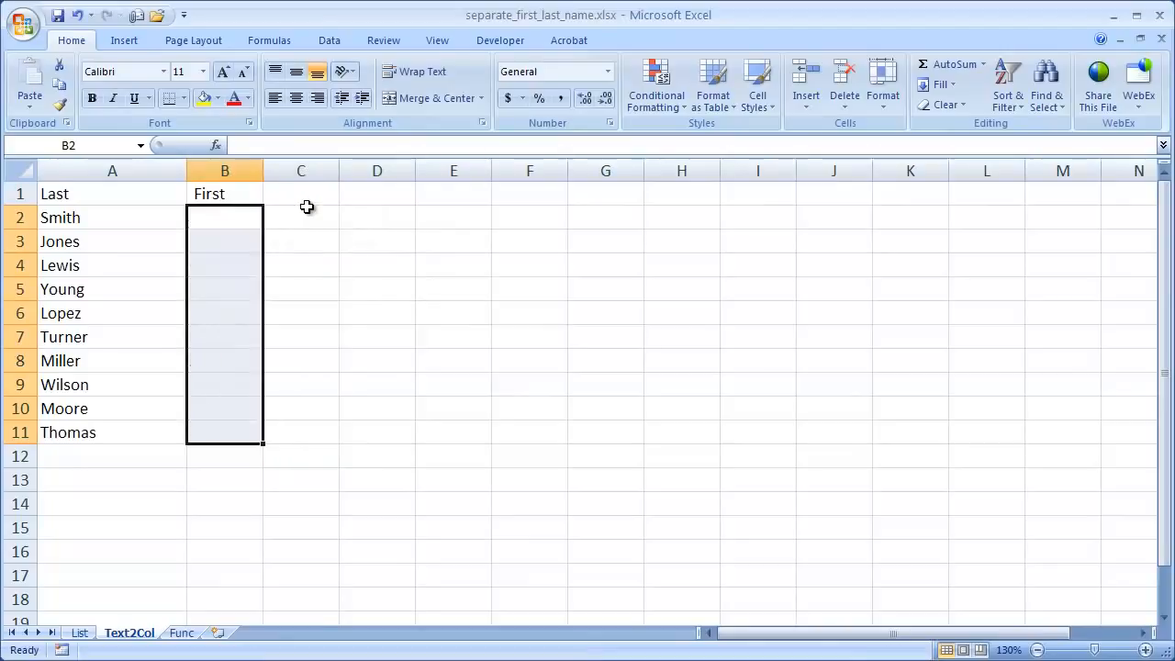
pyautogui.hotkey('ctrl', 'z')
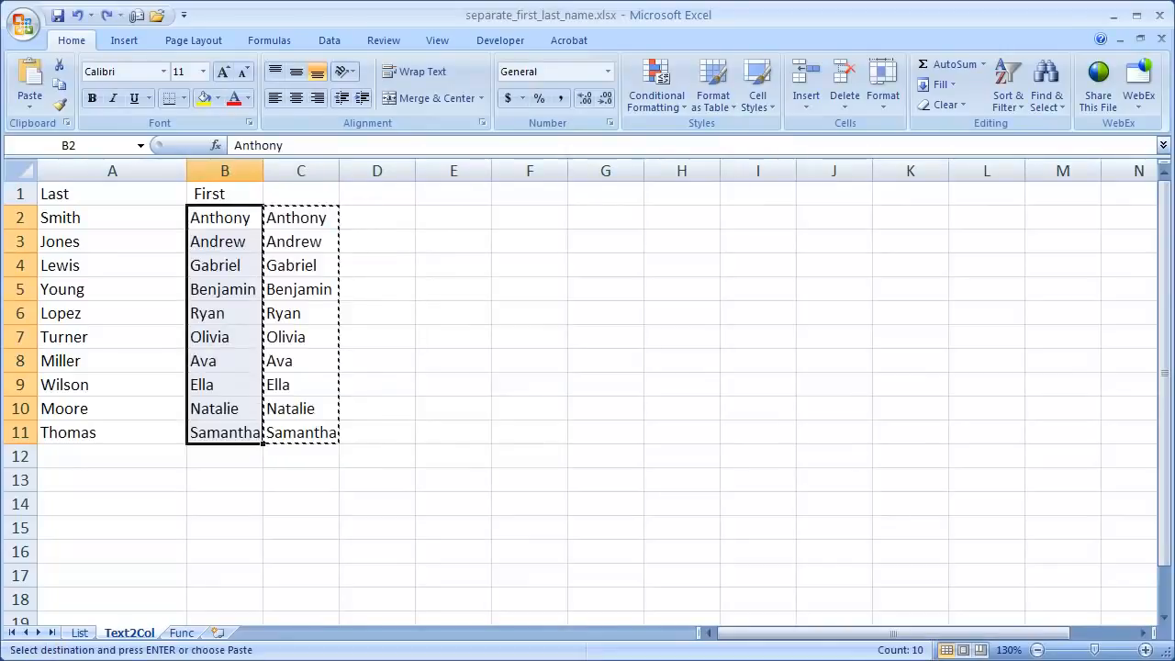
pyautogui.click(457, 412)
pyautogui.moveTo(292, 220); pyautogui.dragTo(290, 447)
pyautogui.press('Delete')
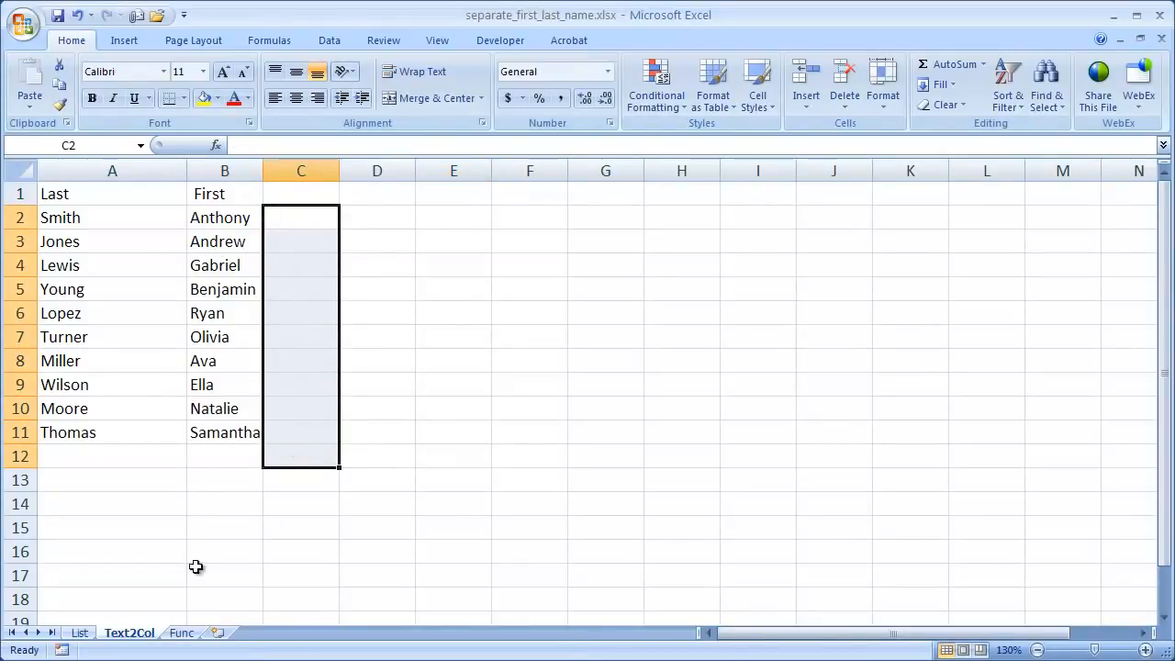
# Step: On the Func sheet, enter =FIND(",",A2) in B2 to locate the comma in the first full name
pyautogui.click(182, 633)
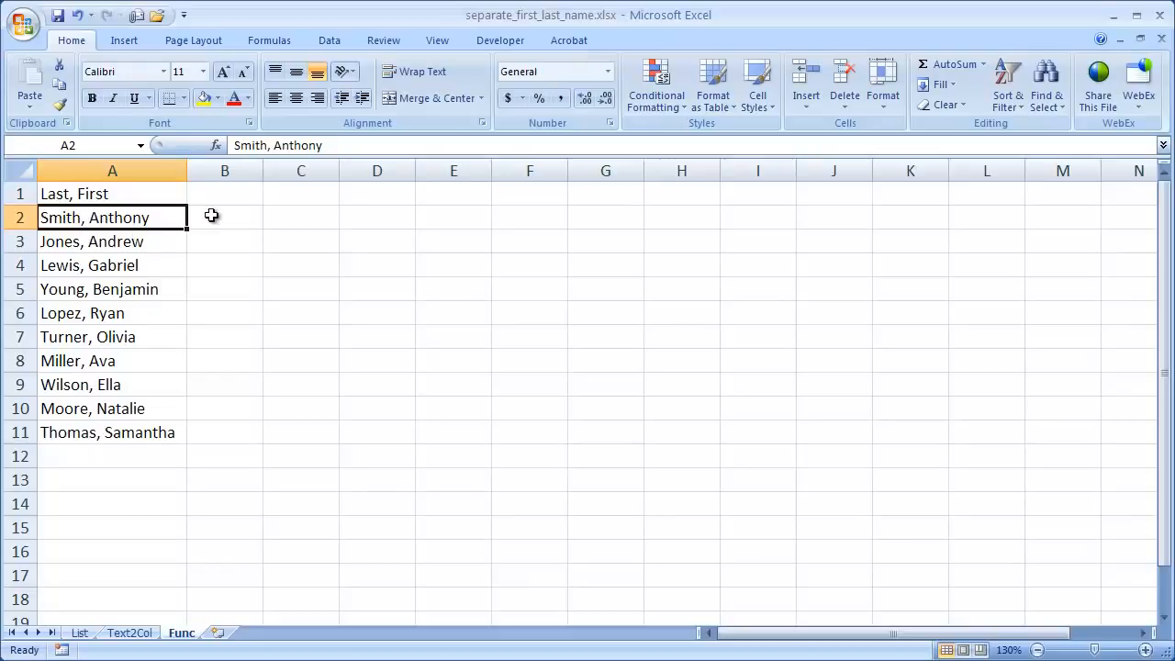
pyautogui.click(236, 216)
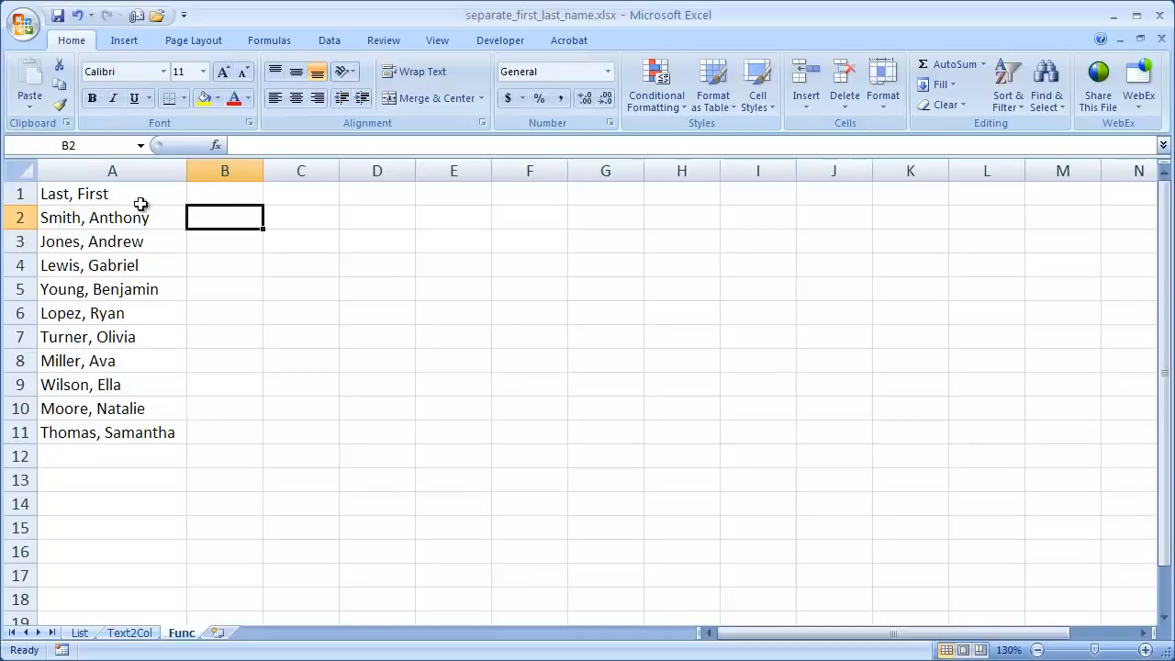
pyautogui.write('=')
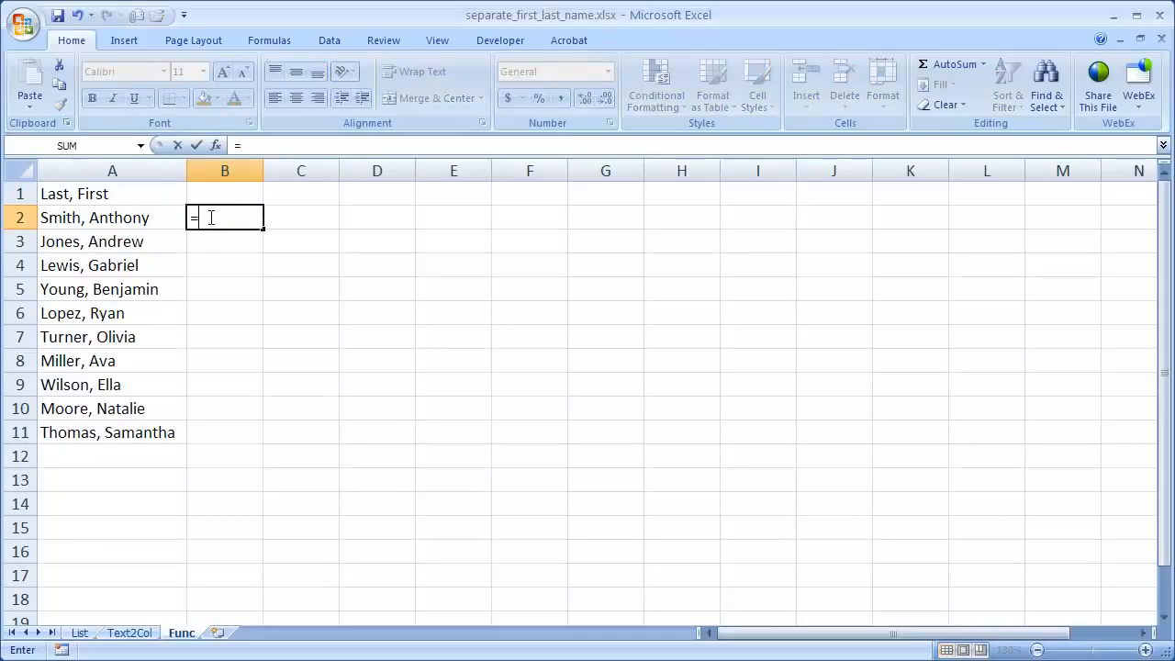
pyautogui.write('find')
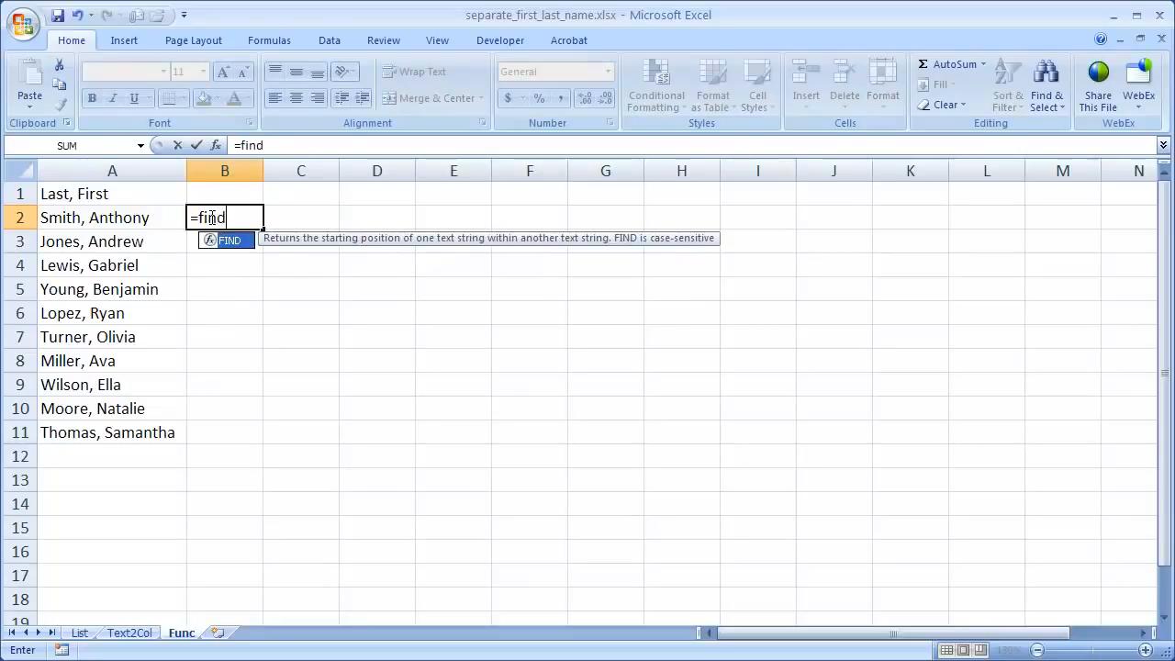
pyautogui.write('(')
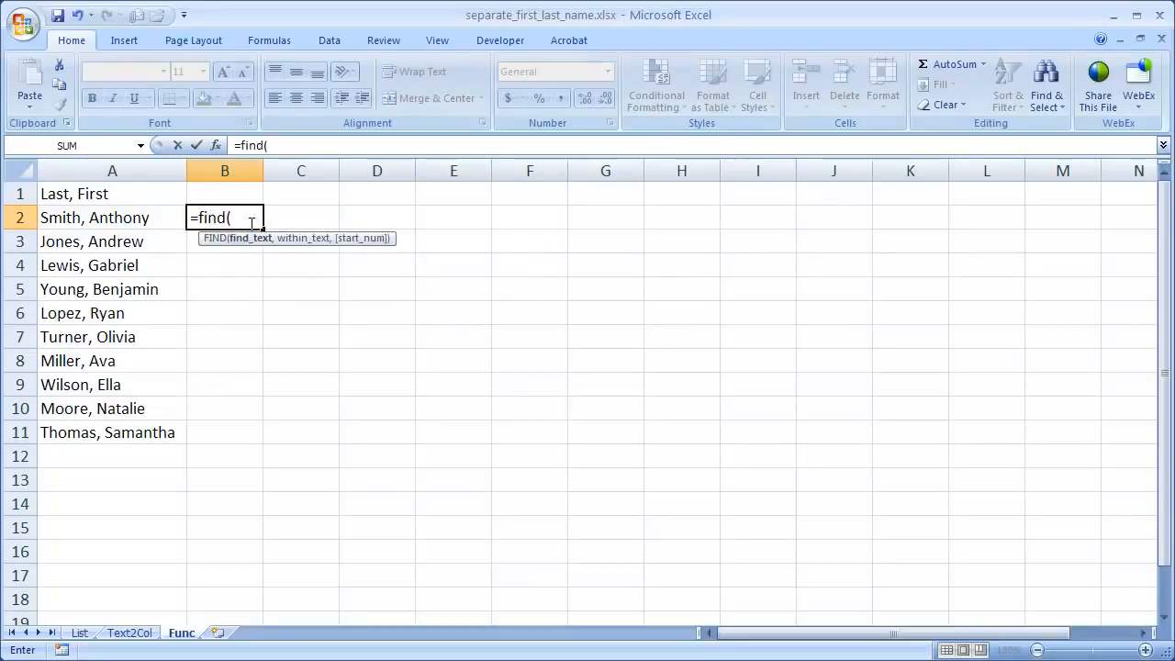
pyautogui.write('",",')
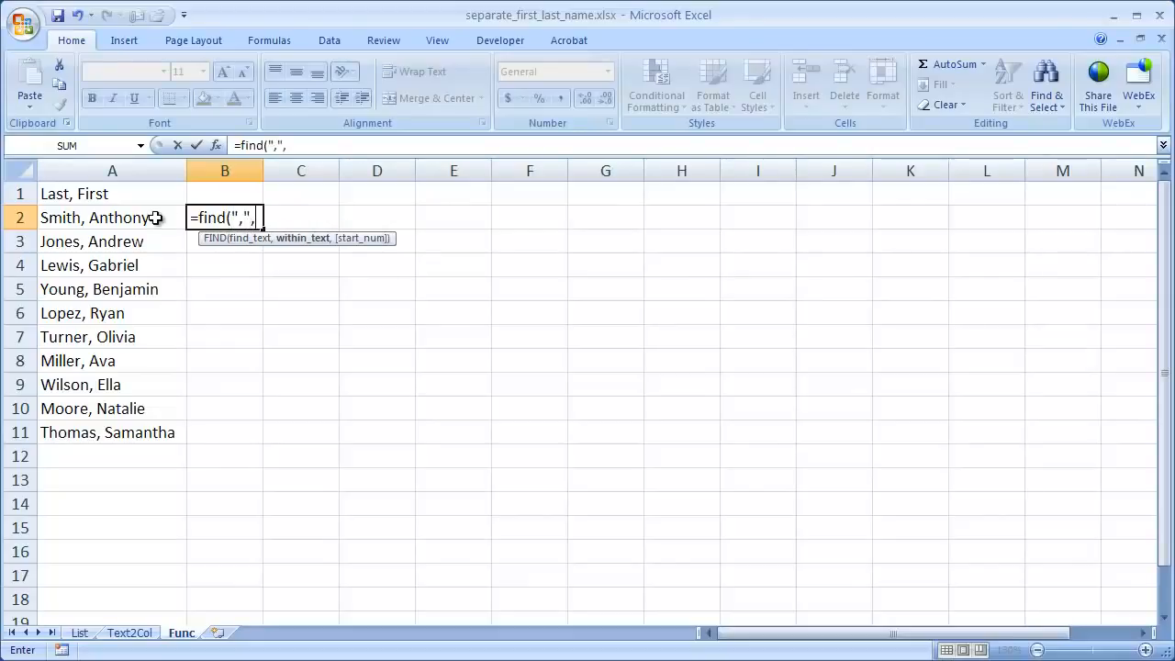
pyautogui.click(118, 221)
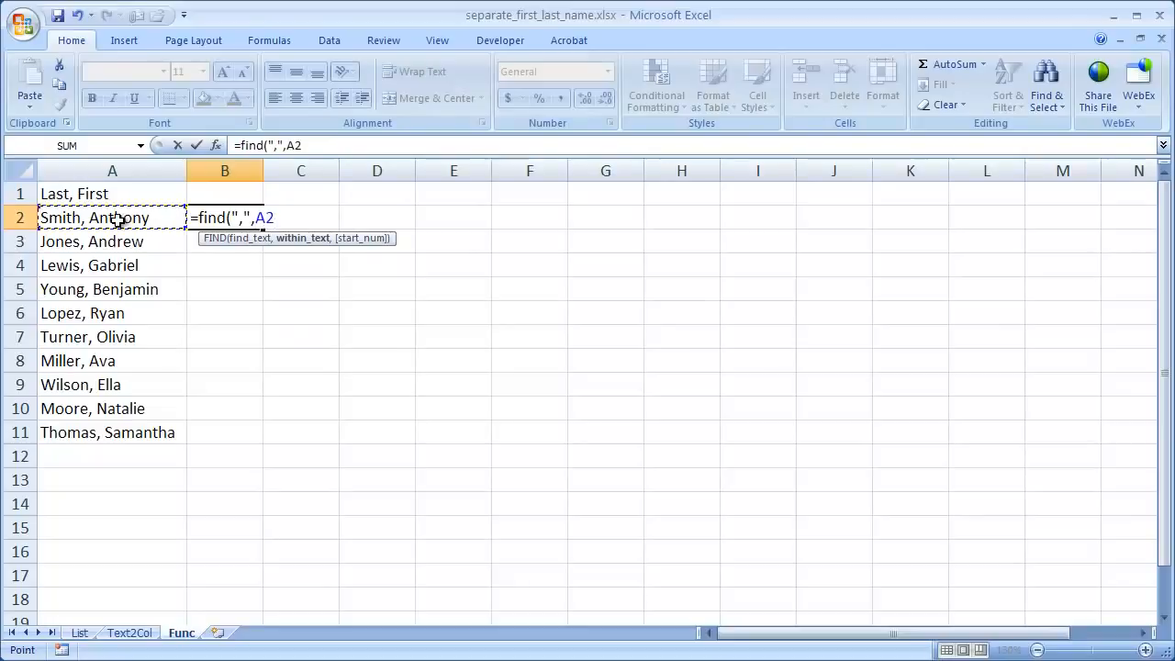
pyautogui.write(')')
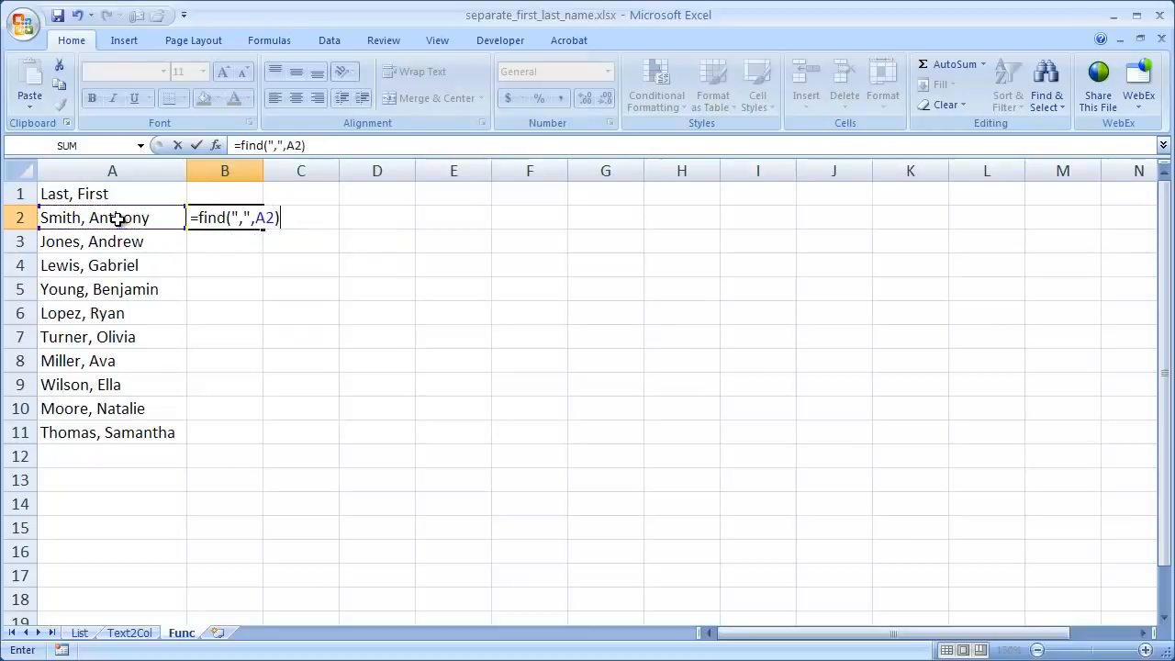
pyautogui.press('Return')
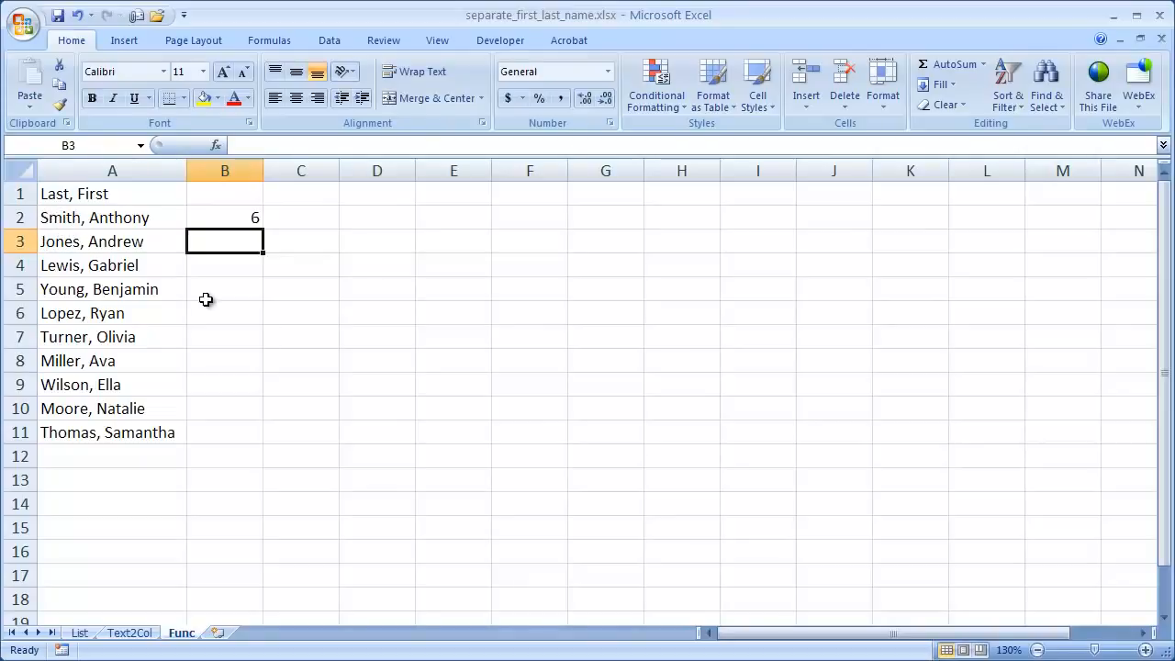
# Step: Wrap the FIND formula in B2 with LEFT so it reads =LEFT(A2,FIND(",",A2))
pyautogui.click(242, 217)
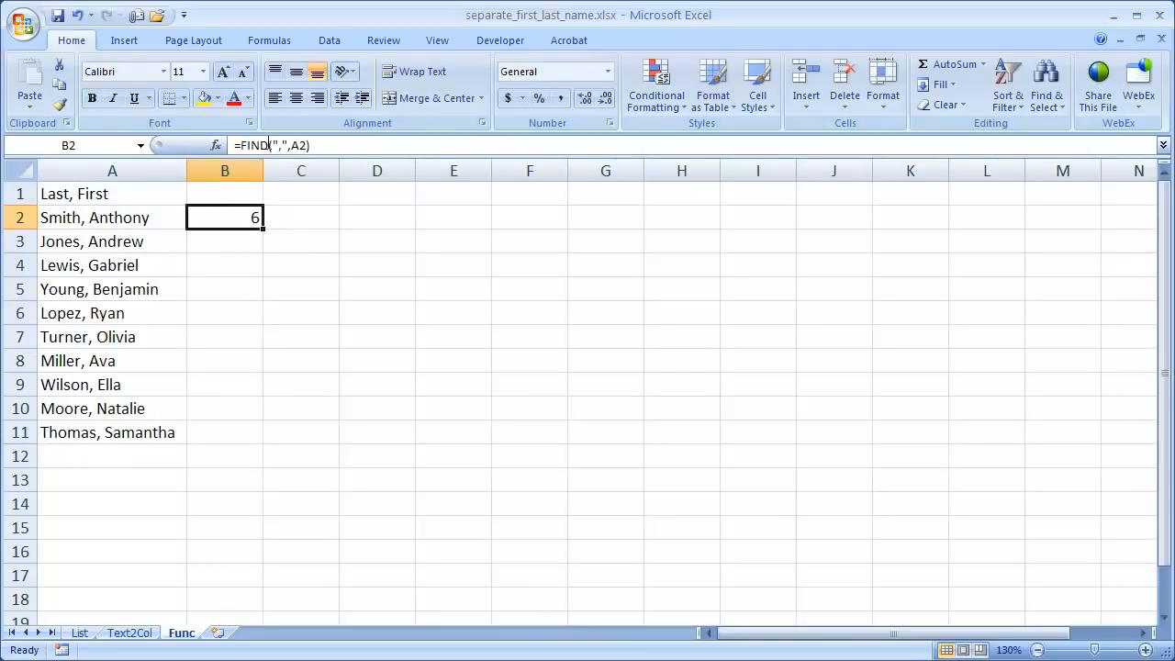
pyautogui.click(241, 145)
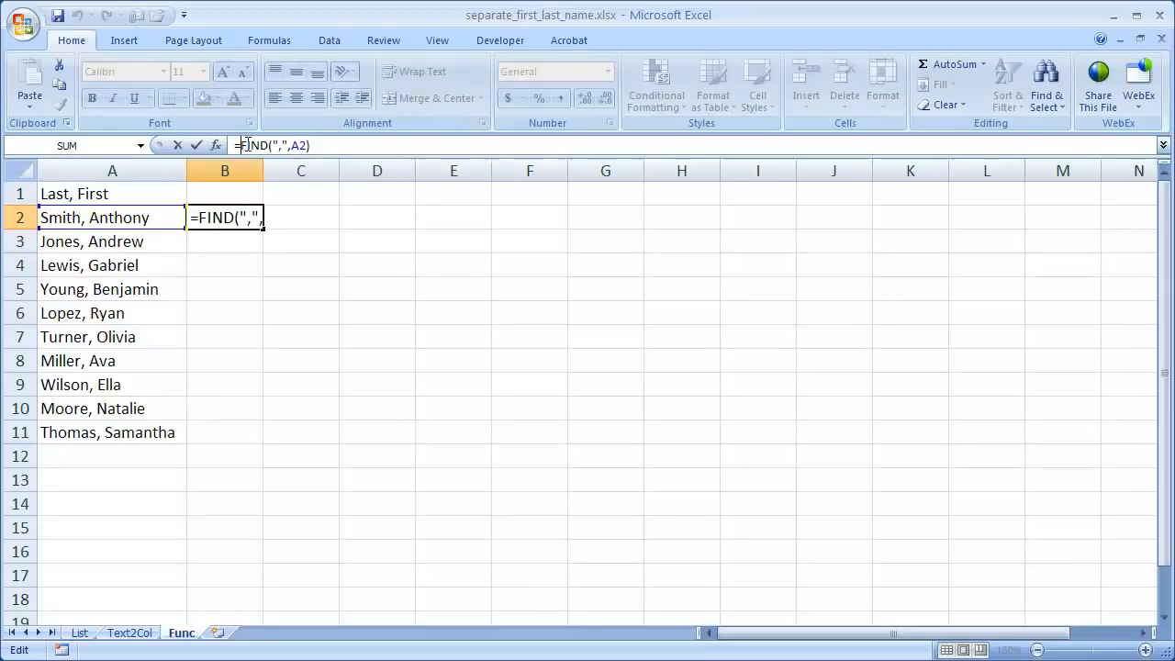
pyautogui.write('left')
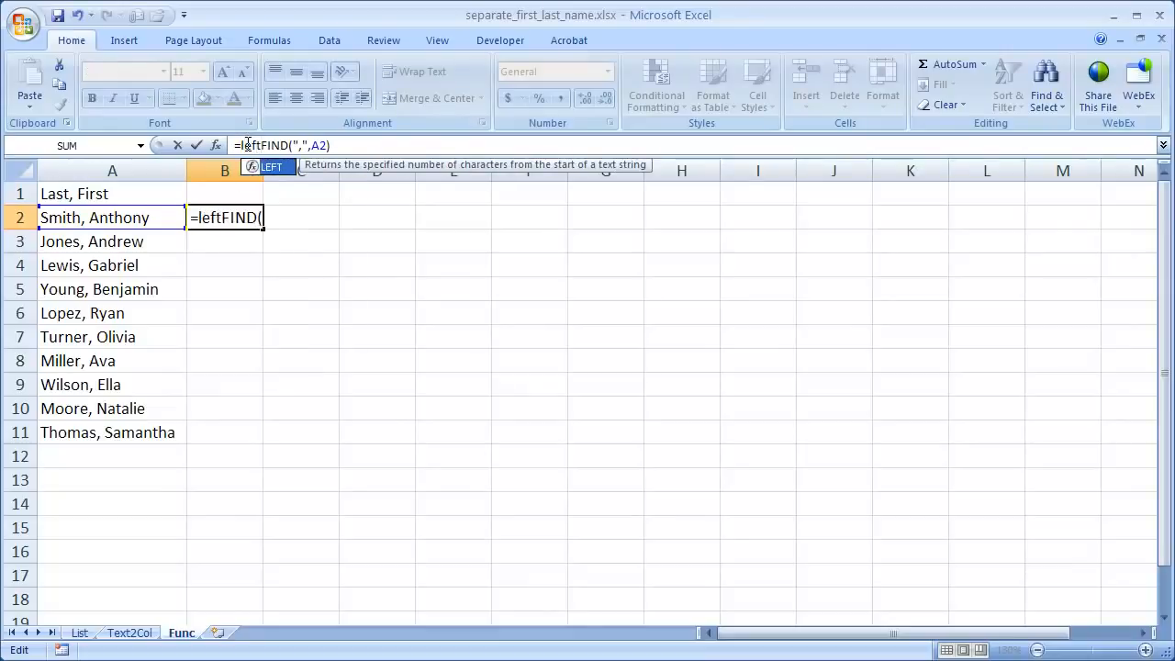
pyautogui.write('(')
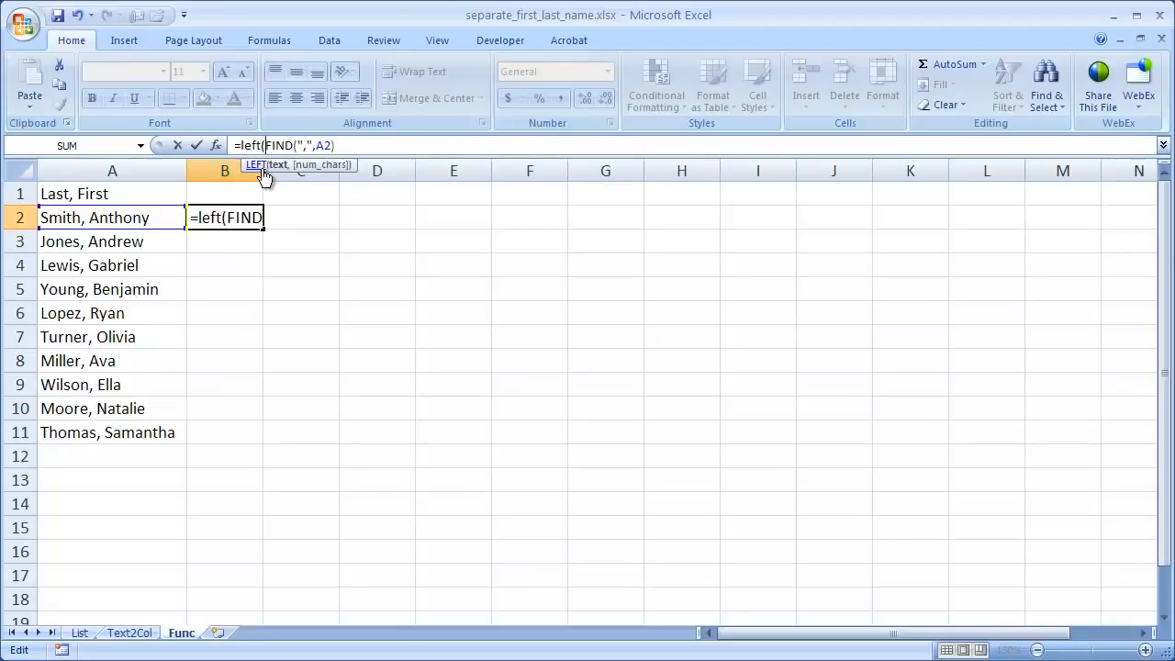
pyautogui.click(123, 220)
pyautogui.write(',')
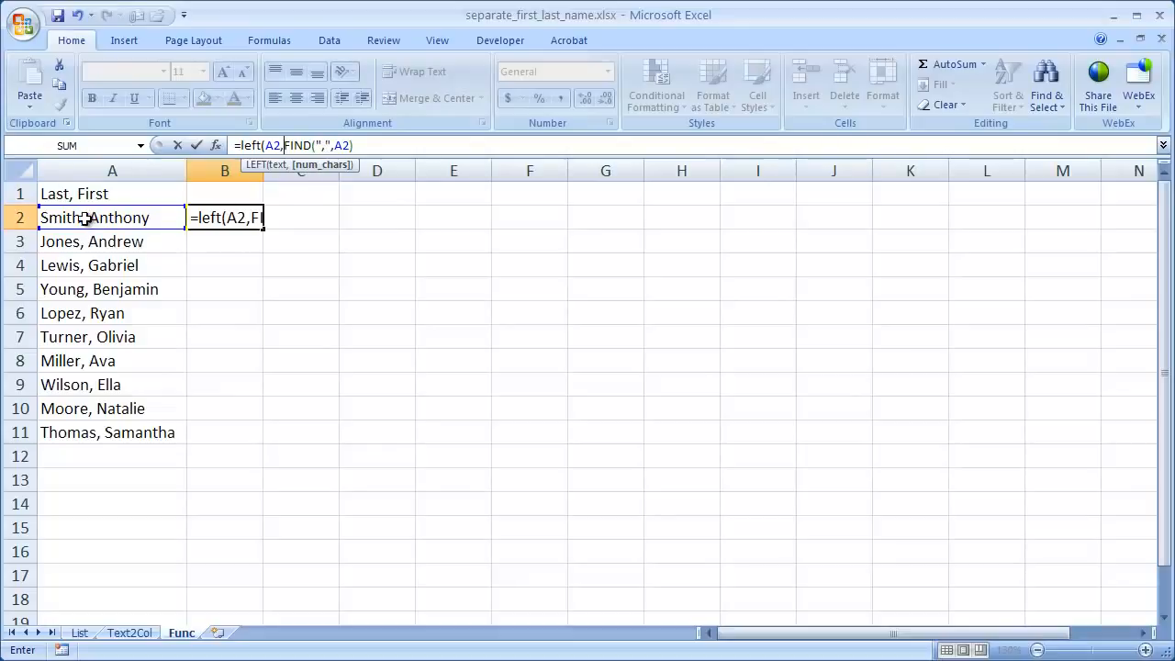
pyautogui.click(361, 144)
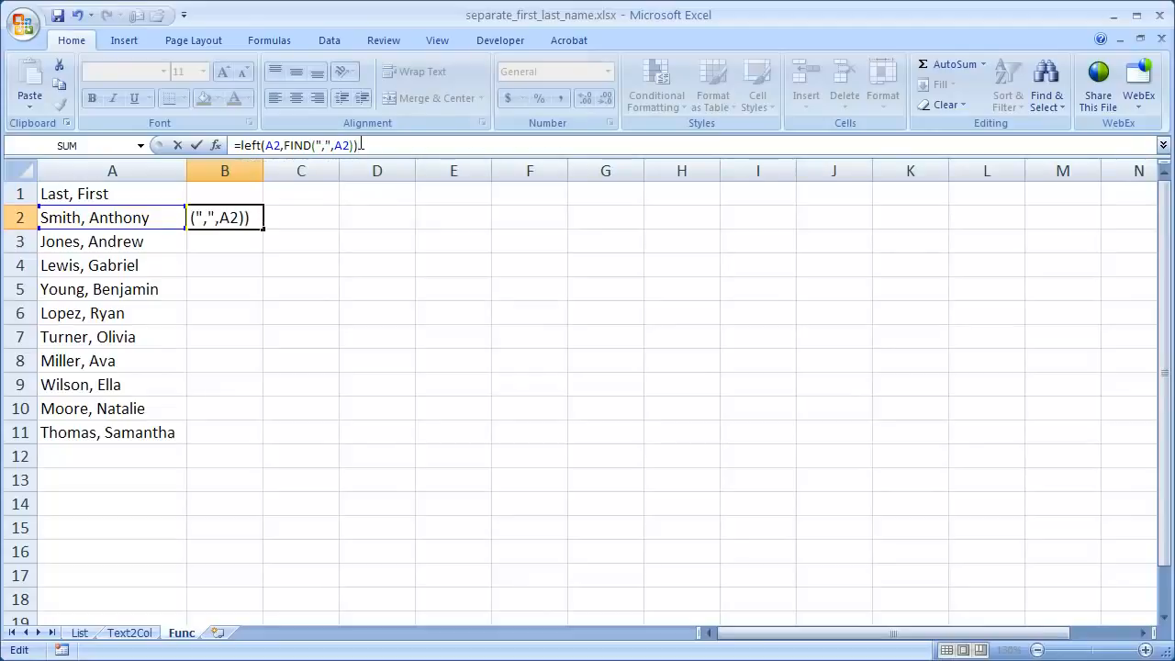
pyautogui.press('Return')
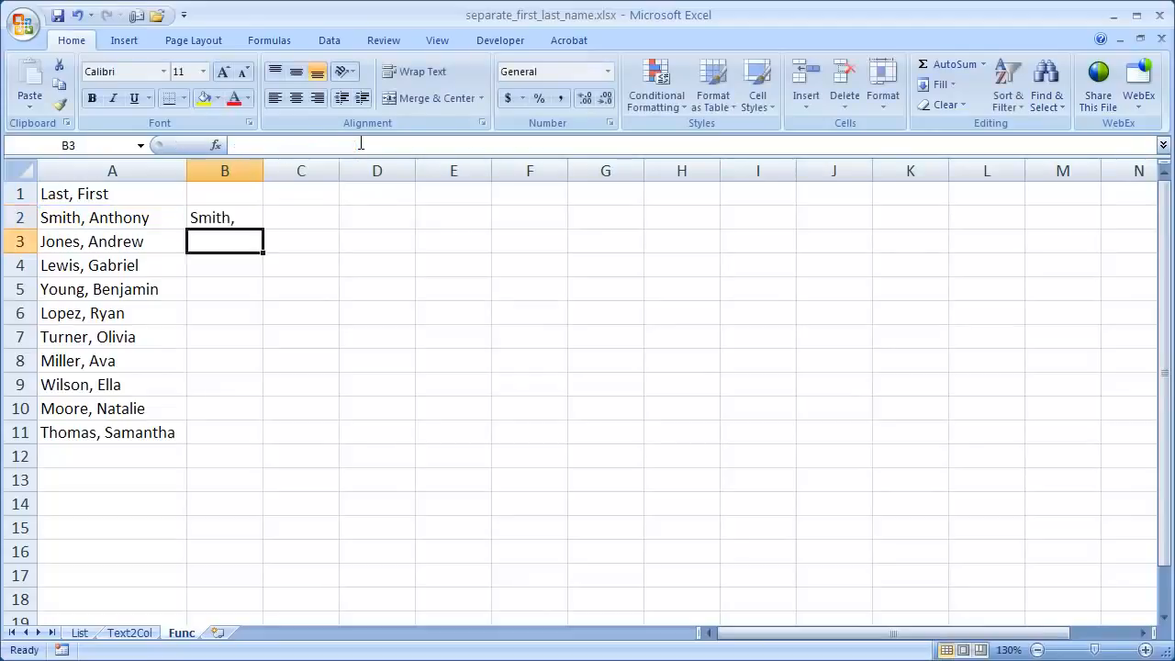
# Step: Subtract 1 from the FIND position in B2 to drop the comma, giving =LEFT(A2,FIND(",",A2)-1)
pyautogui.click(241, 217)
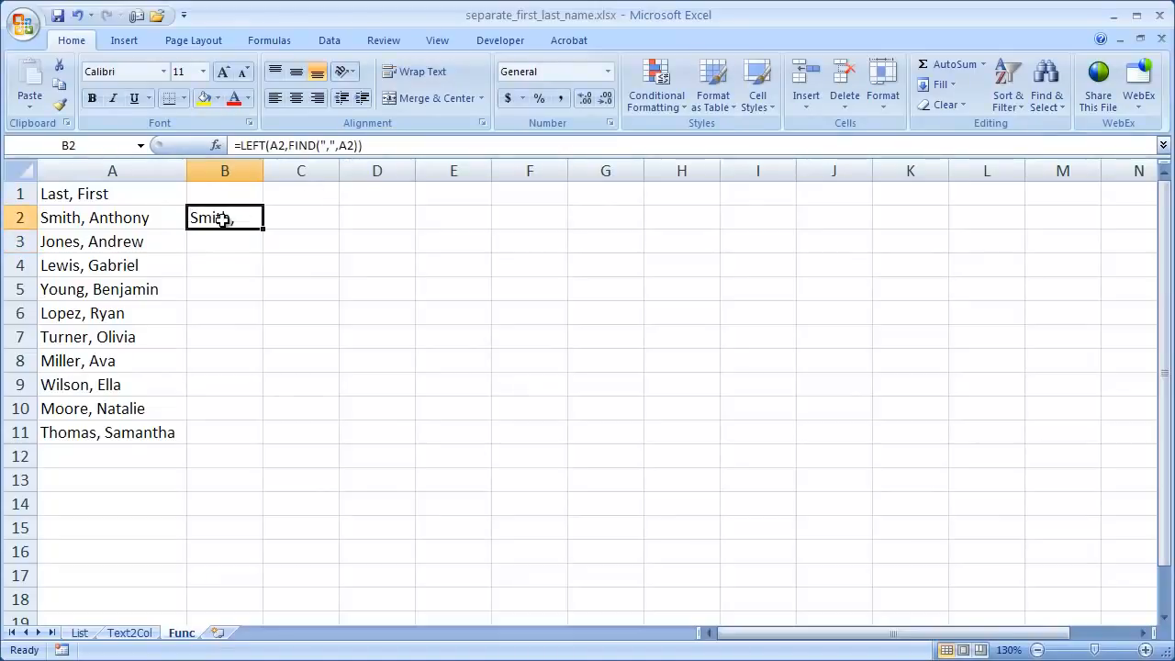
pyautogui.click(358, 146)
pyautogui.click(319, 146)
pyautogui.write('-1')
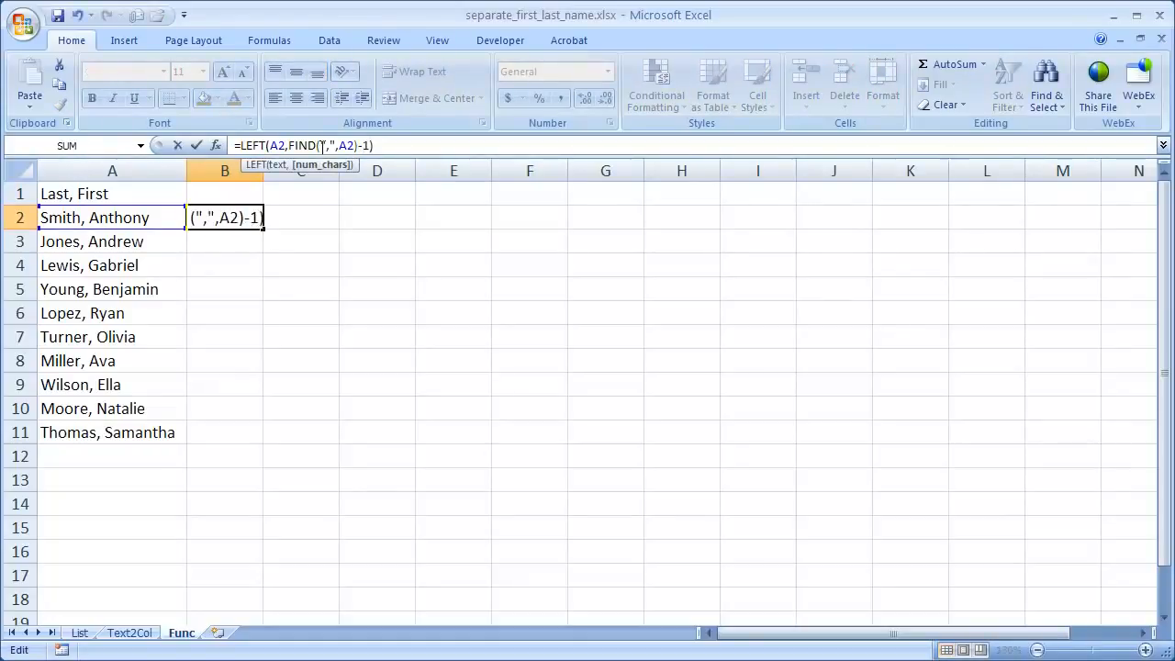
pyautogui.press('Return')
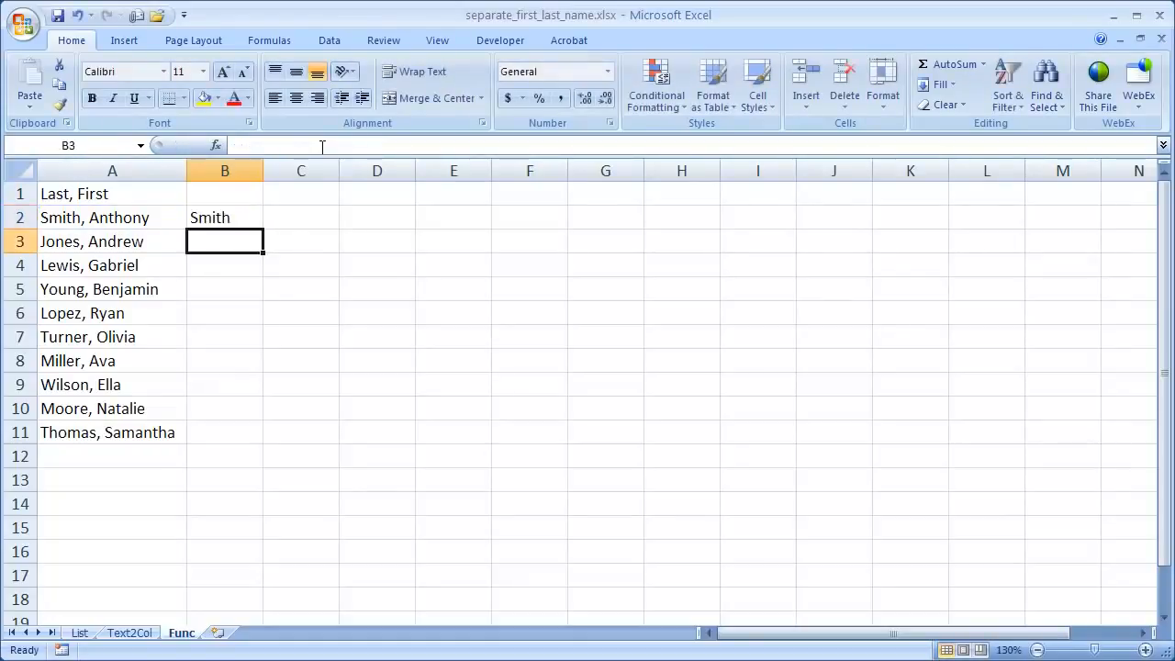
# Step: Fill the LEFT formula from B2 down through B11 and up into the header cell B1
pyautogui.click(237, 220)
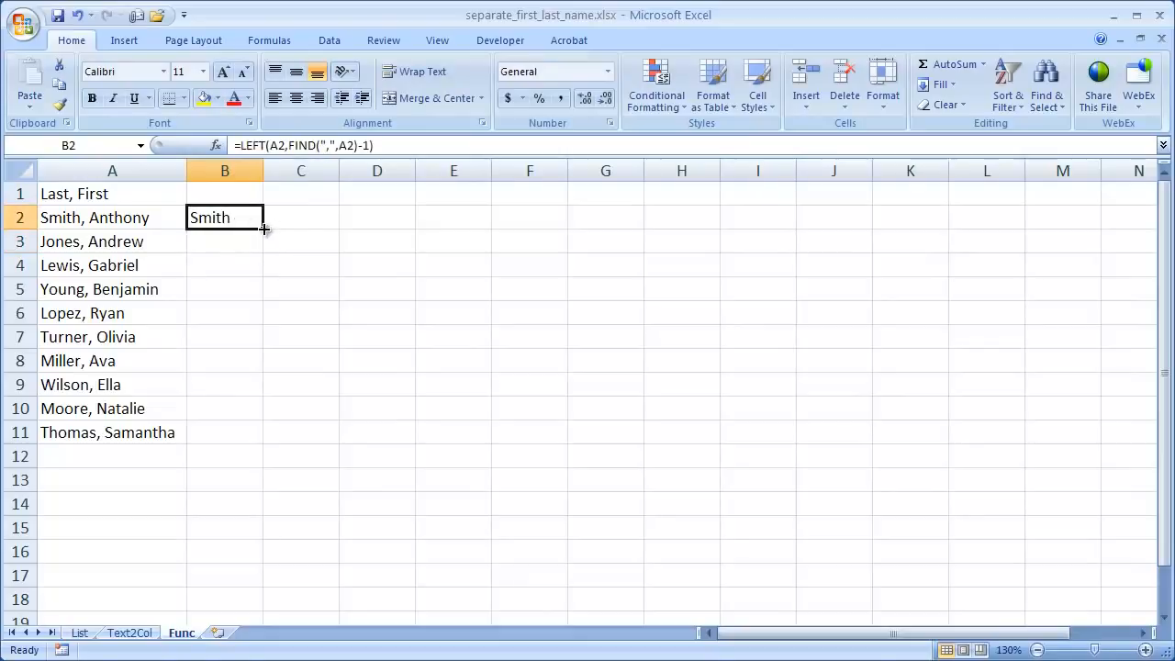
pyautogui.doubleClick(264, 229)
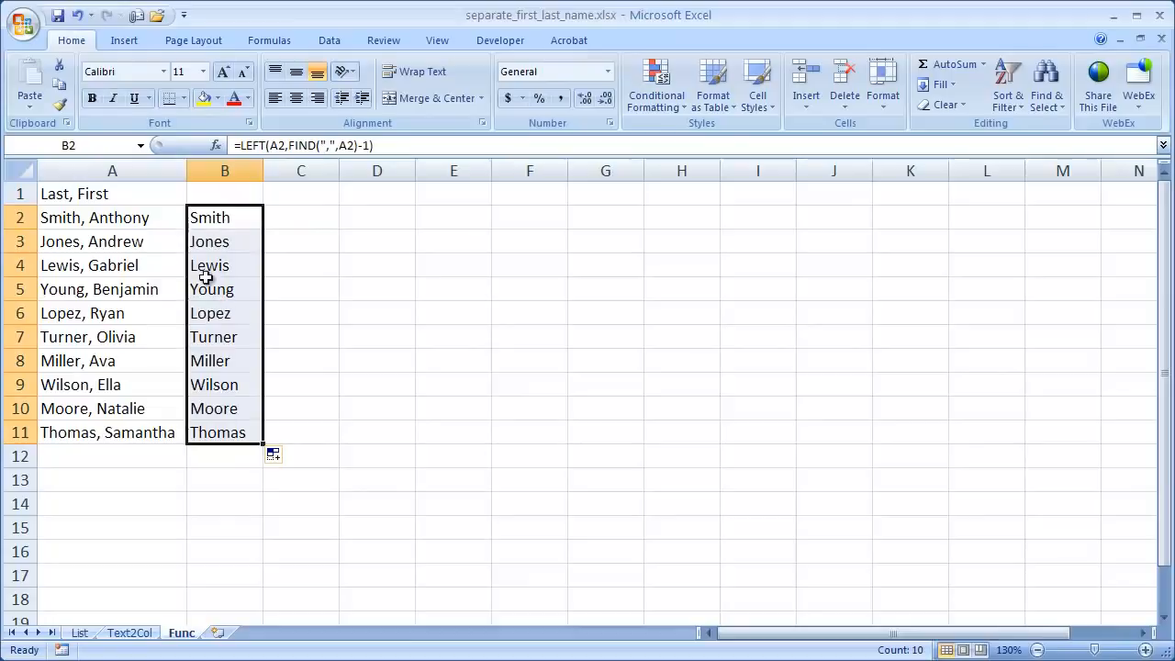
pyautogui.moveTo(263, 445); pyautogui.dragTo(256, 192)
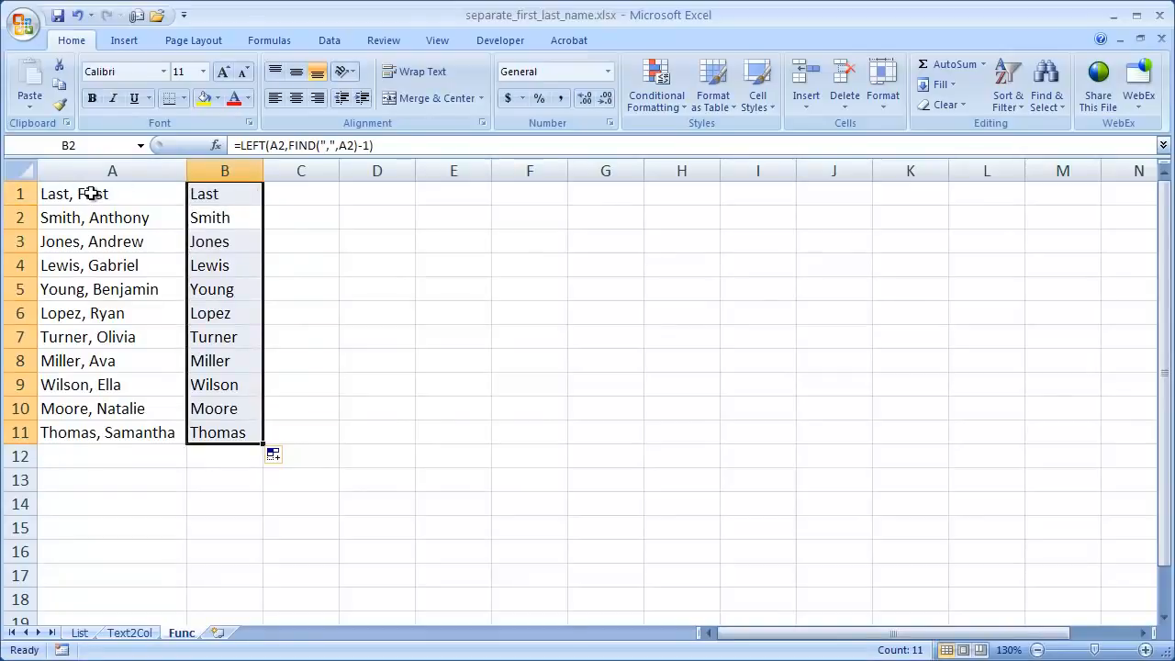
pyautogui.click(235, 240)
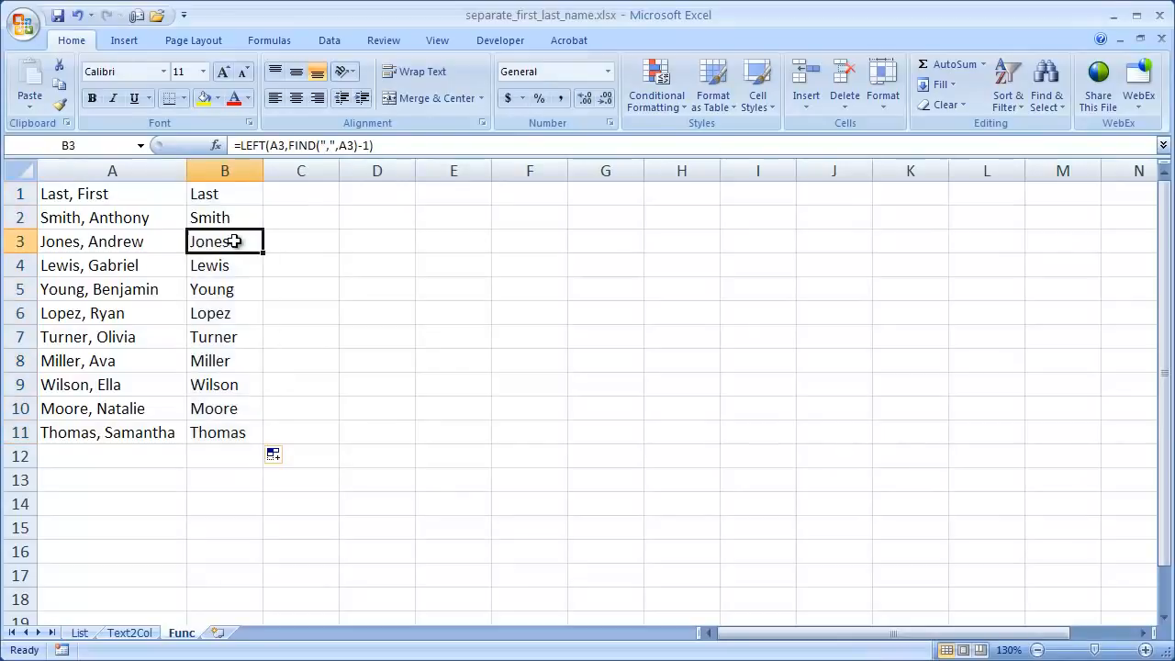
pyautogui.click(288, 195)
pyautogui.click(237, 195)
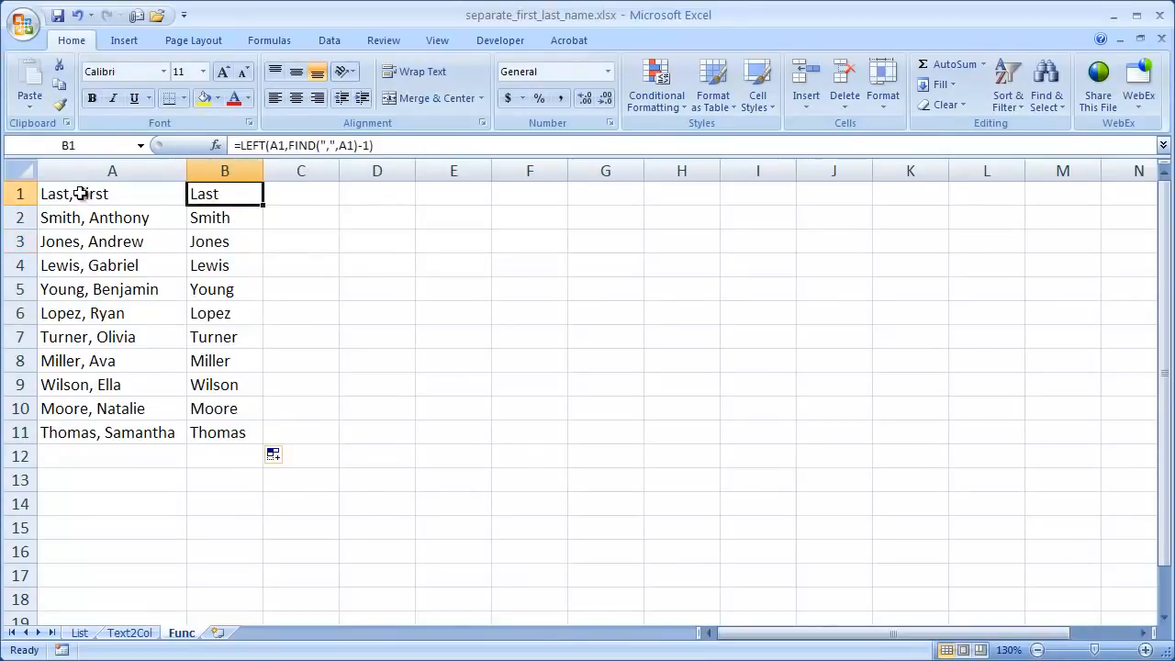
# Step: Enter =FIND(",",A1) in C1 to locate the comma in the header text
pyautogui.click(299, 194)
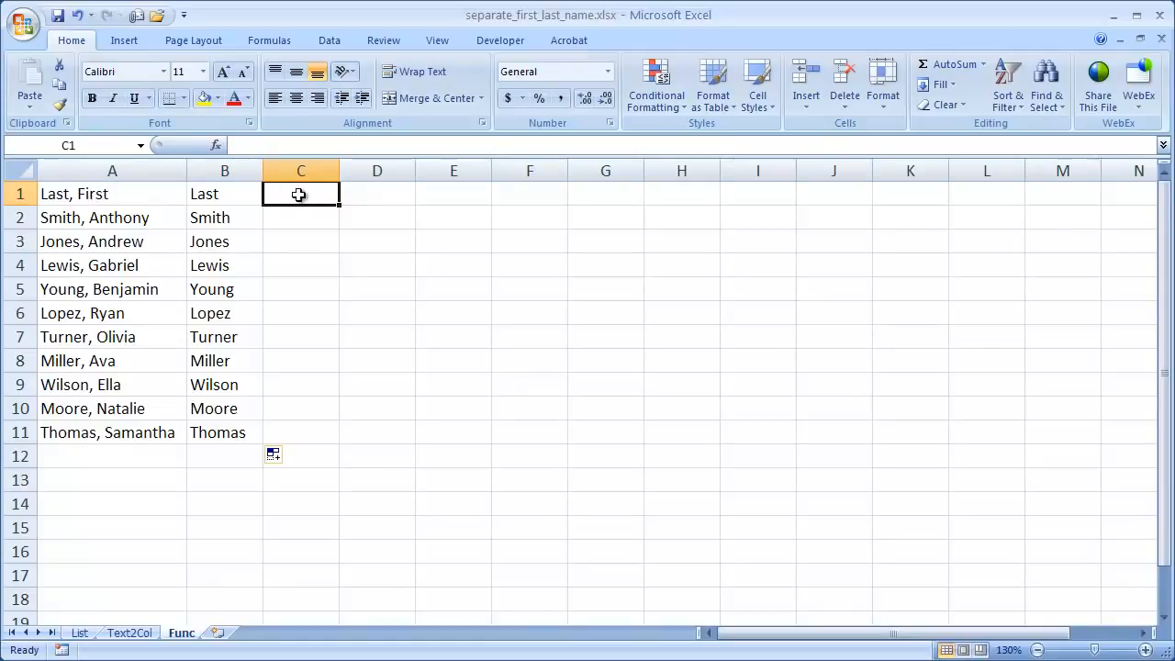
pyautogui.write('=')
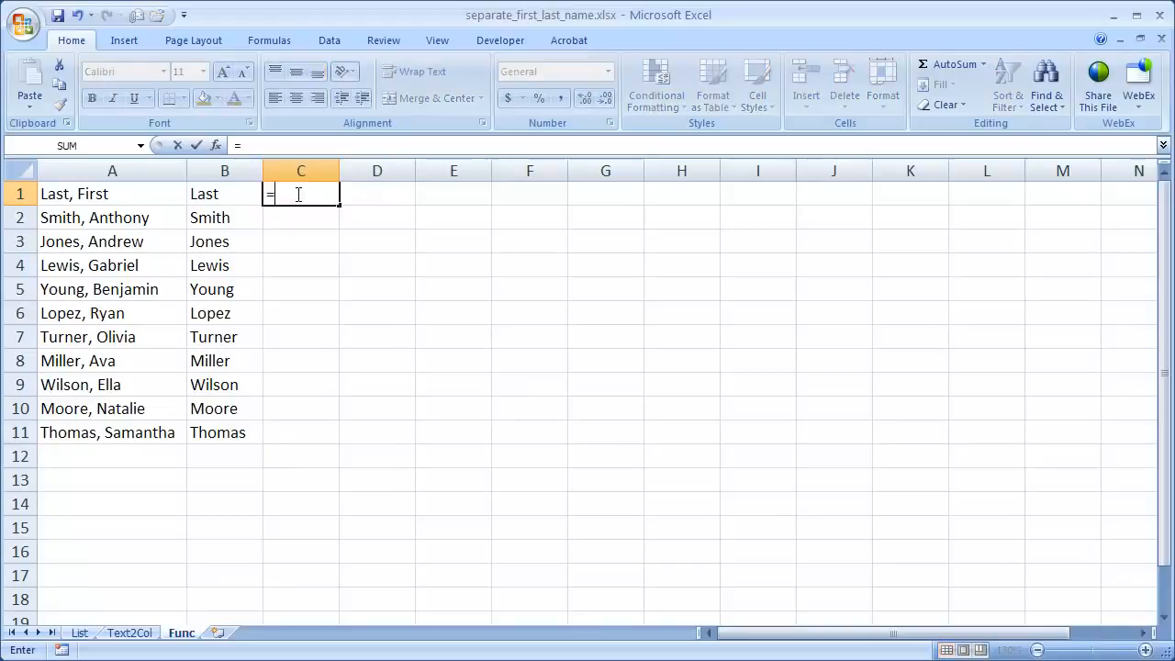
pyautogui.write('find')
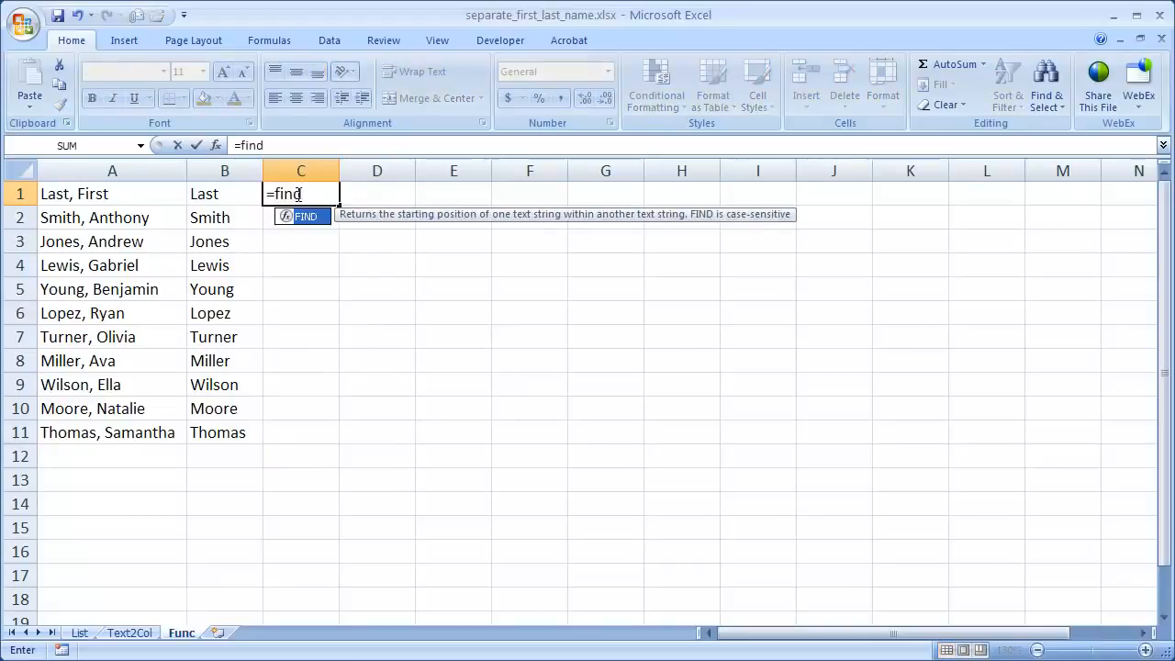
pyautogui.write('(",')
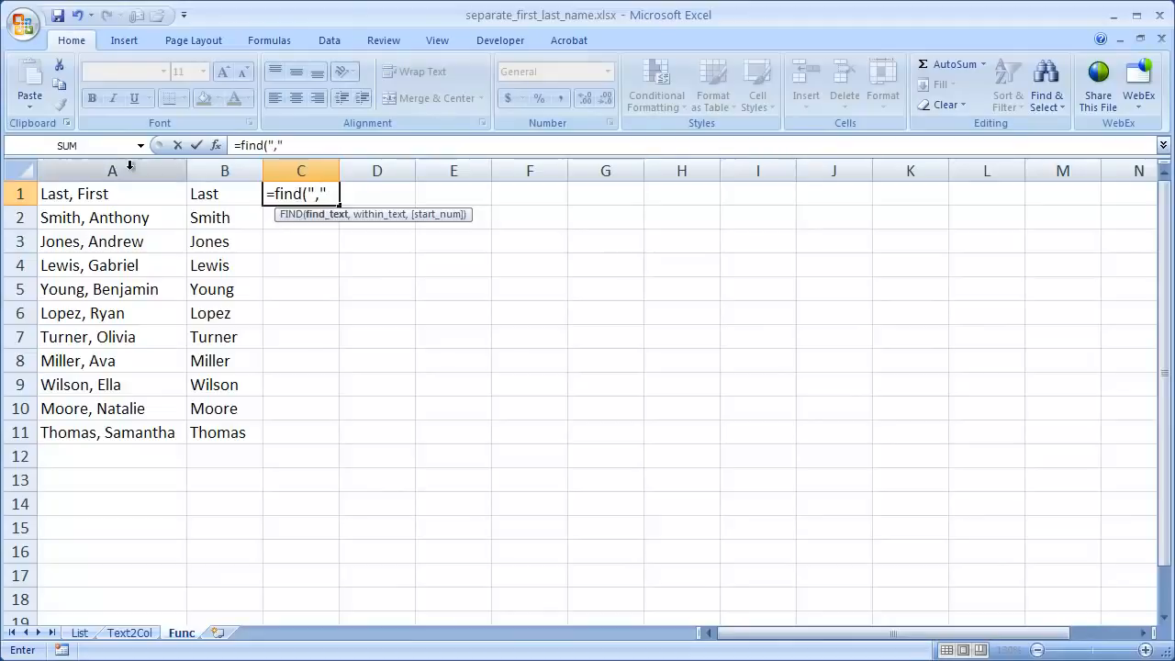
pyautogui.click(102, 197)
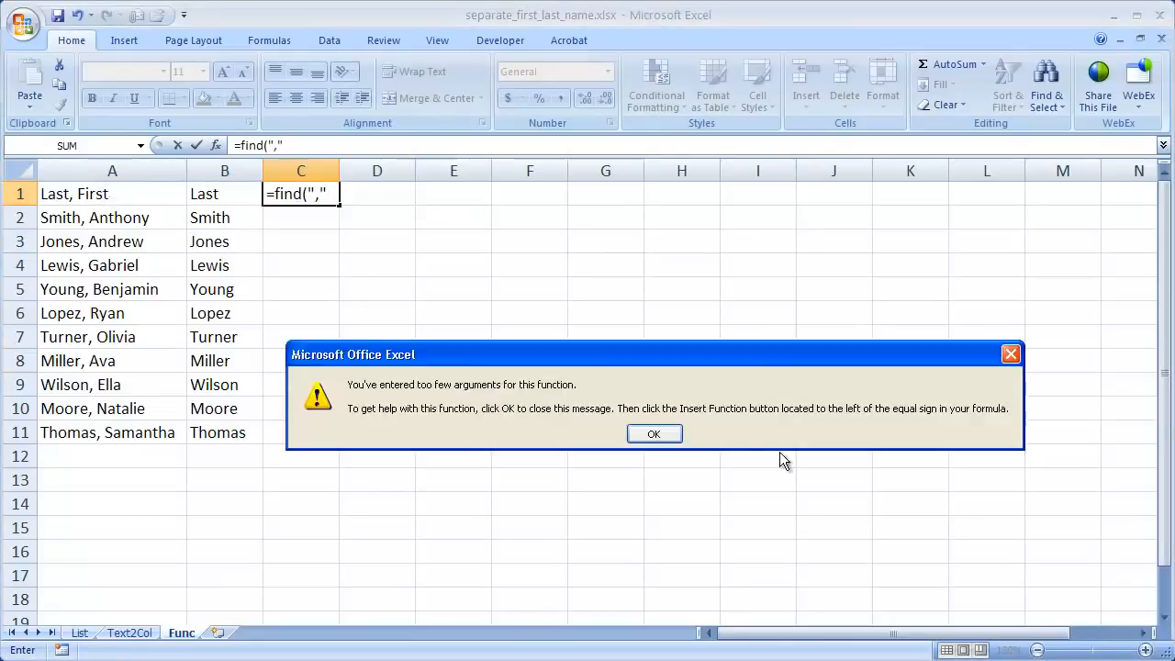
pyautogui.click(653, 433)
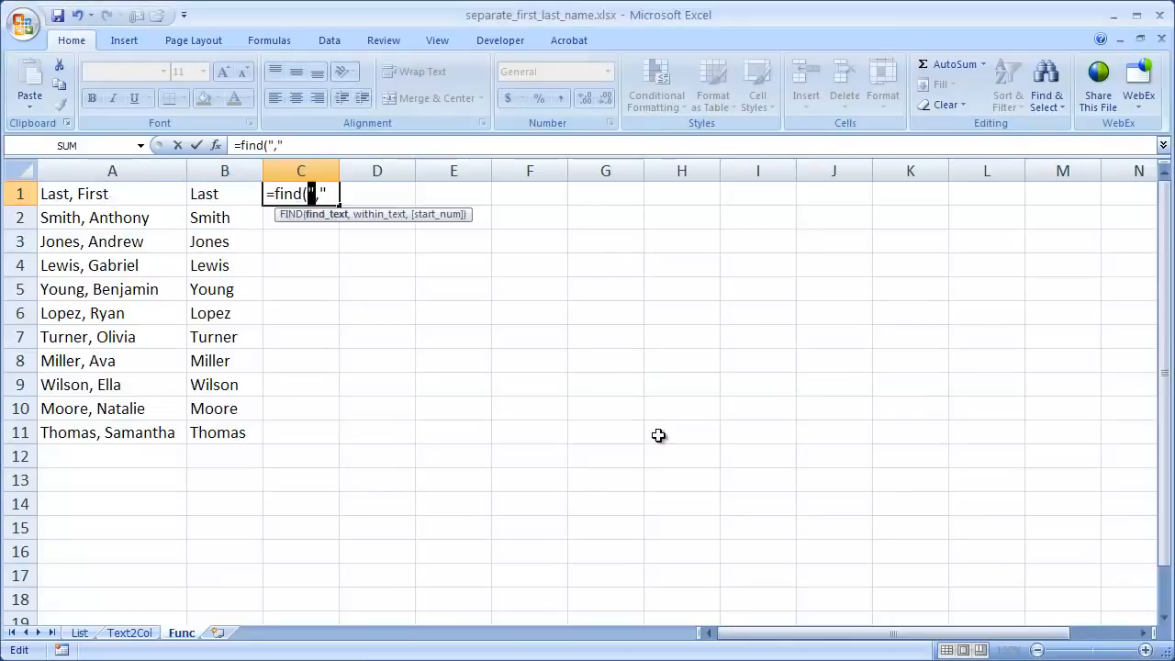
pyautogui.click(328, 193)
pyautogui.write(',')
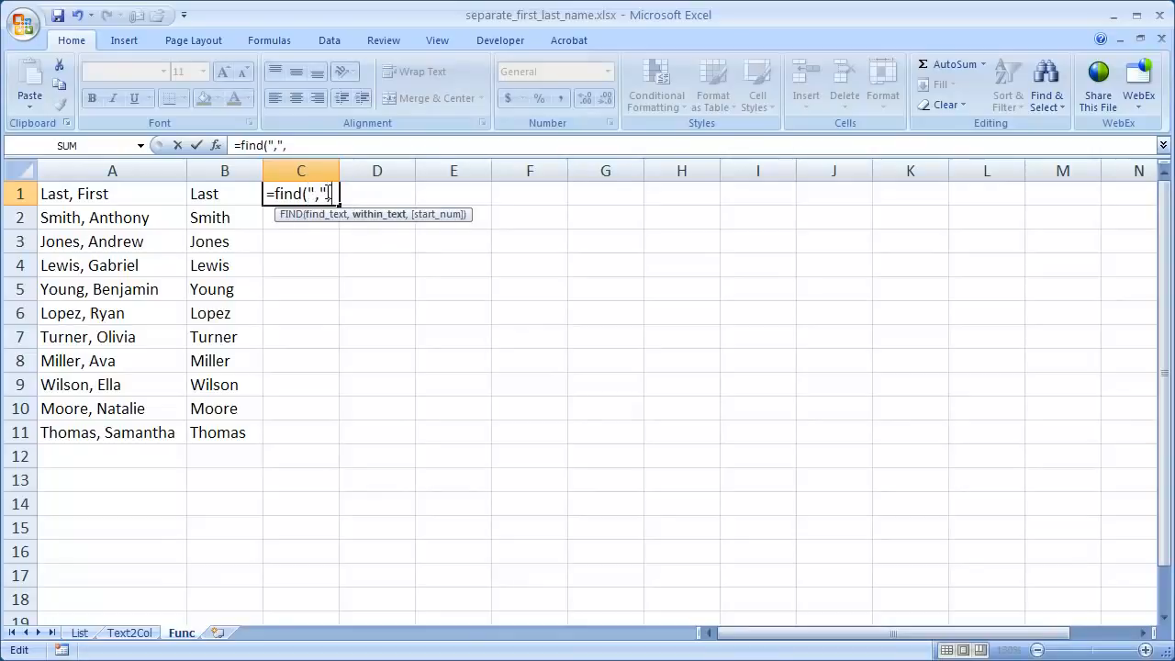
pyautogui.click(121, 200)
pyautogui.press('Return')
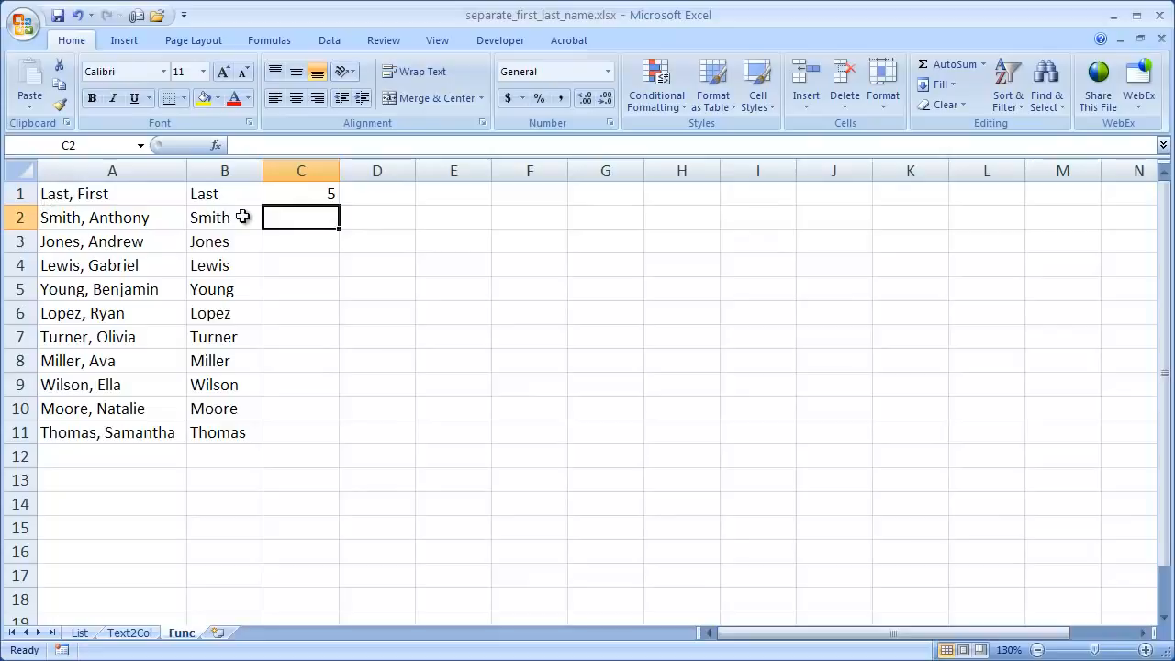
# Step: Wrap C1's FIND in MID, using A1 as the text and the comma position plus 2 as the start number
pyautogui.click(299, 192)
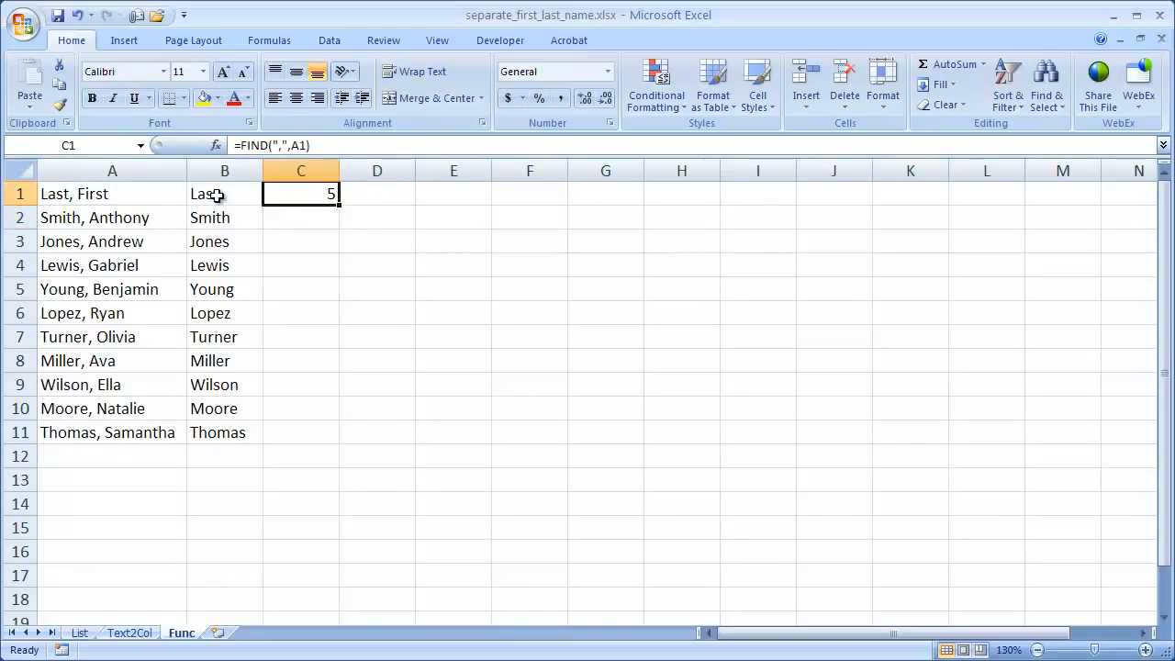
pyautogui.click(240, 145)
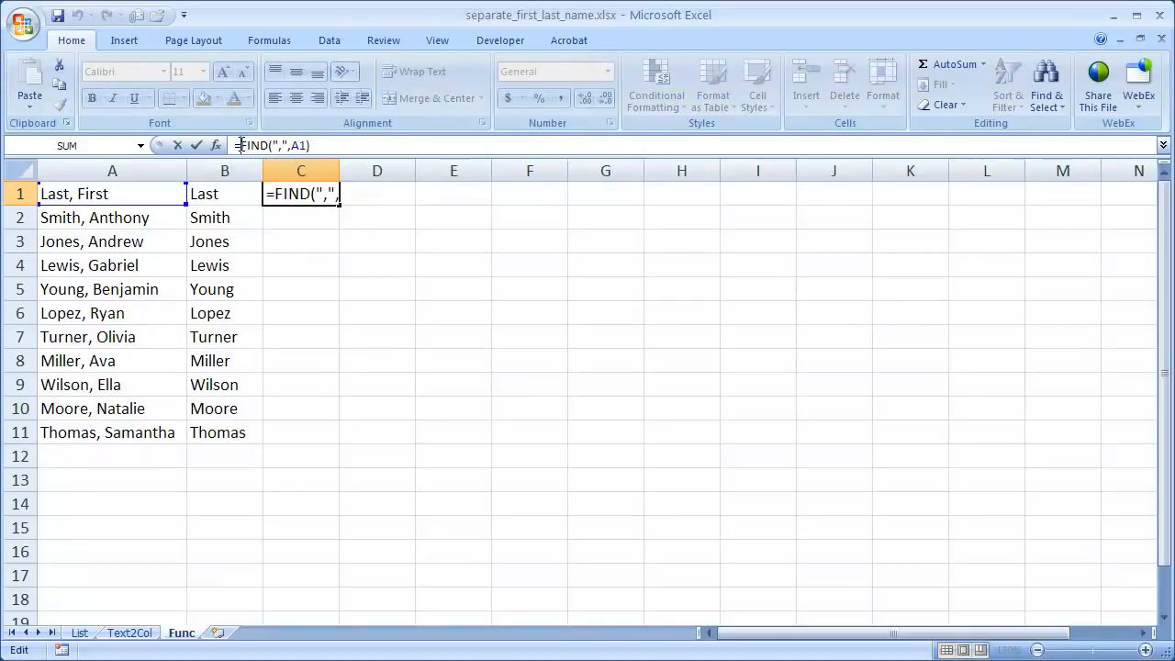
pyautogui.write('Mid')
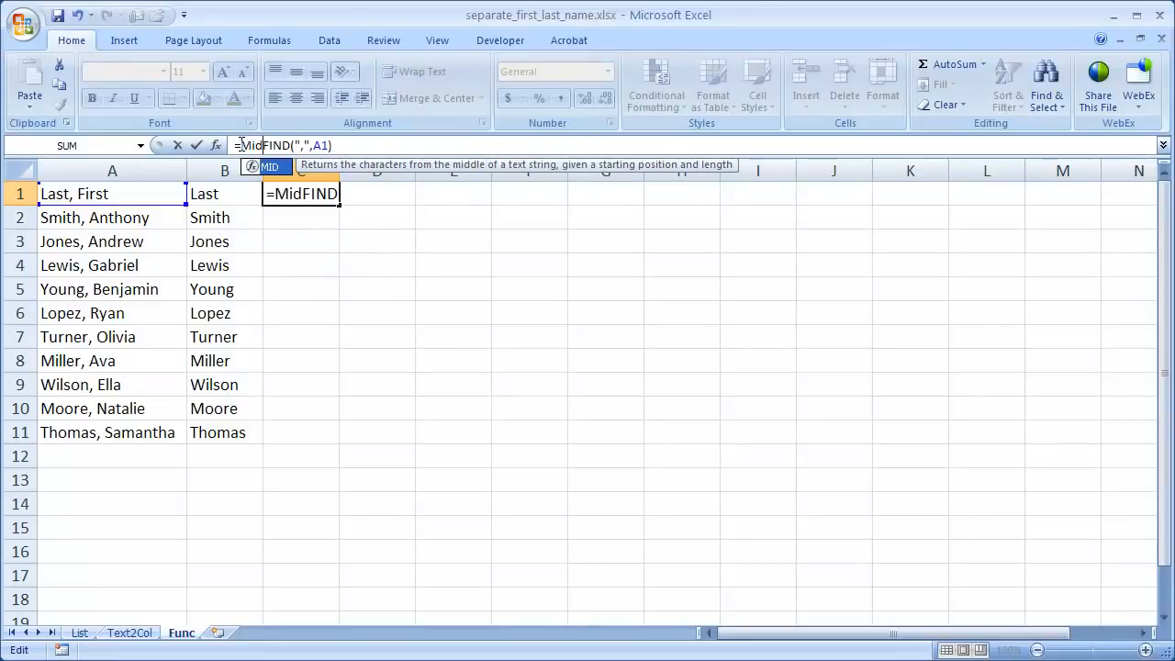
pyautogui.write('(')
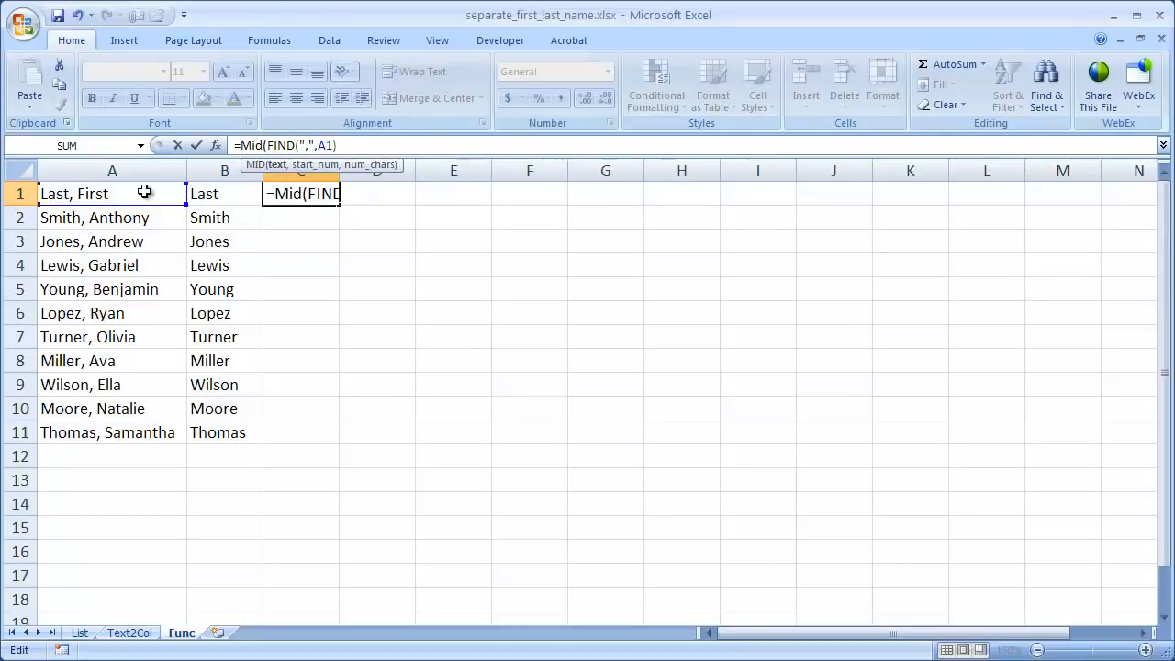
pyautogui.click(135, 193)
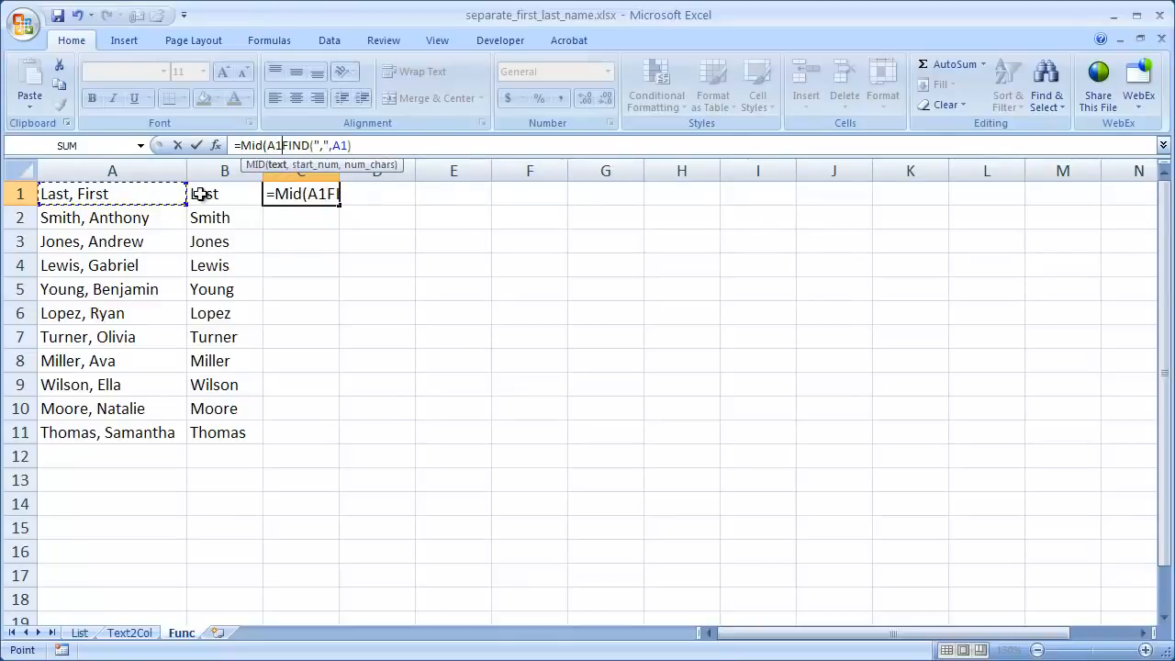
pyautogui.write(',')
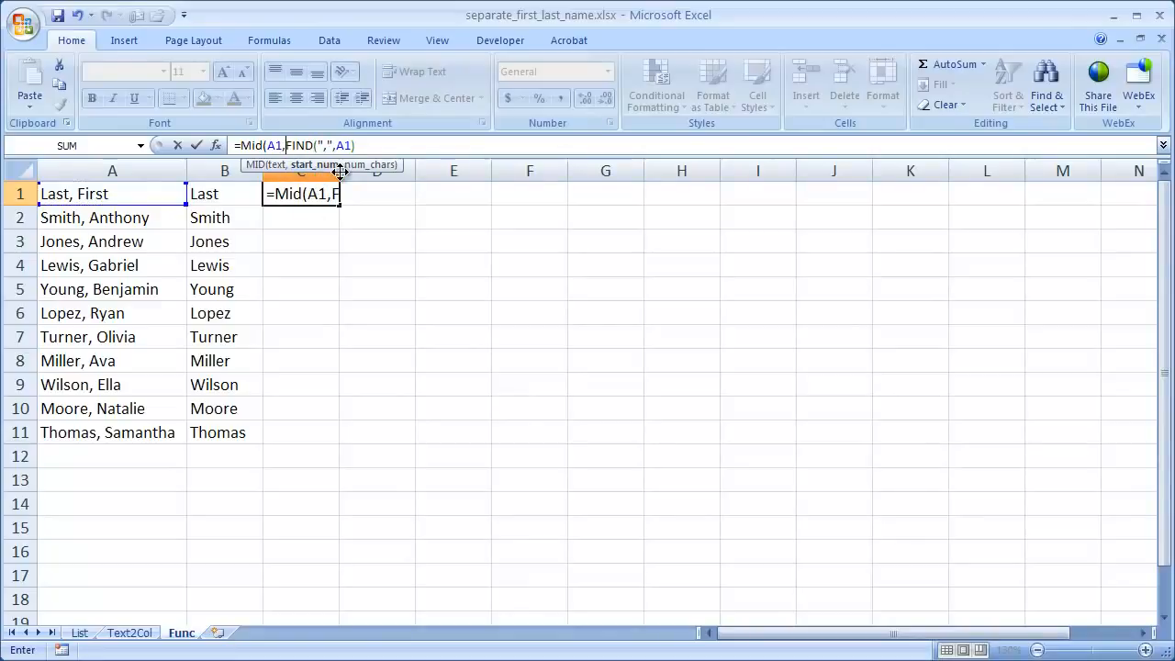
pyautogui.moveTo(343, 170); pyautogui.dragTo(532, 123)
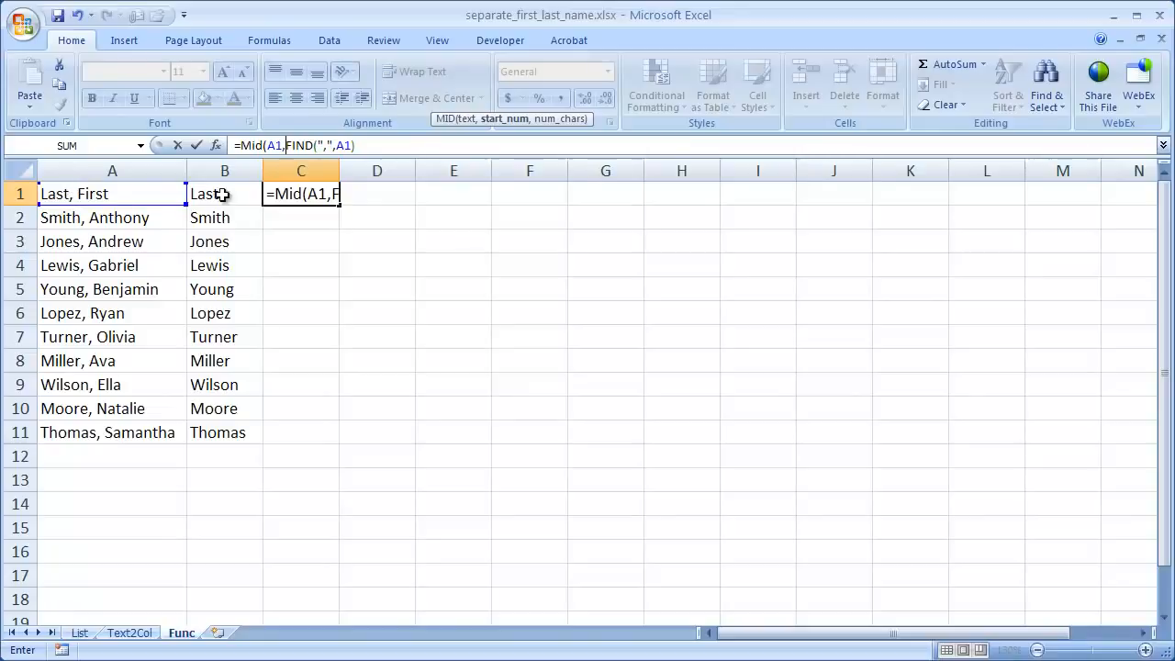
pyautogui.click(366, 145)
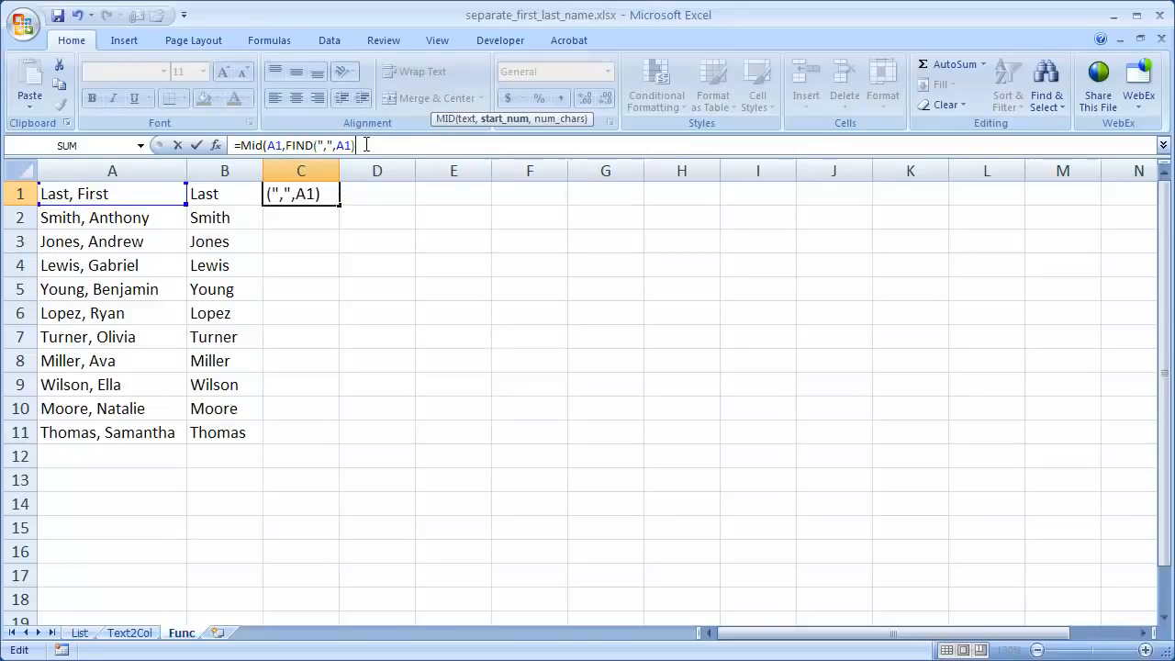
pyautogui.write(')')
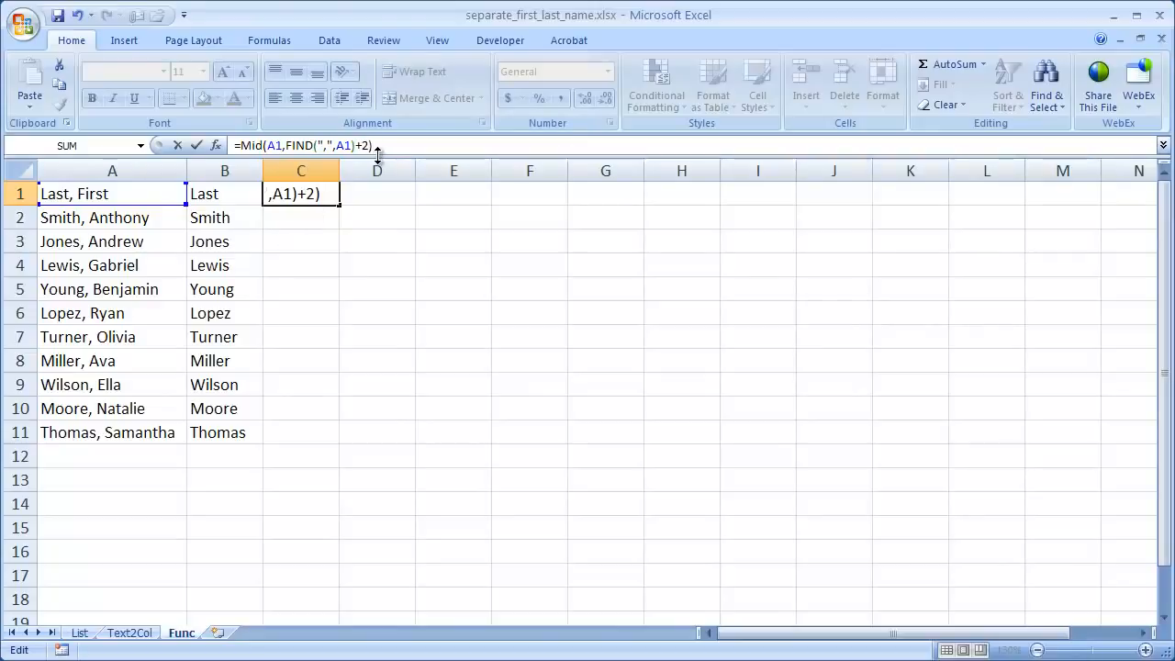
pyautogui.press('Return')
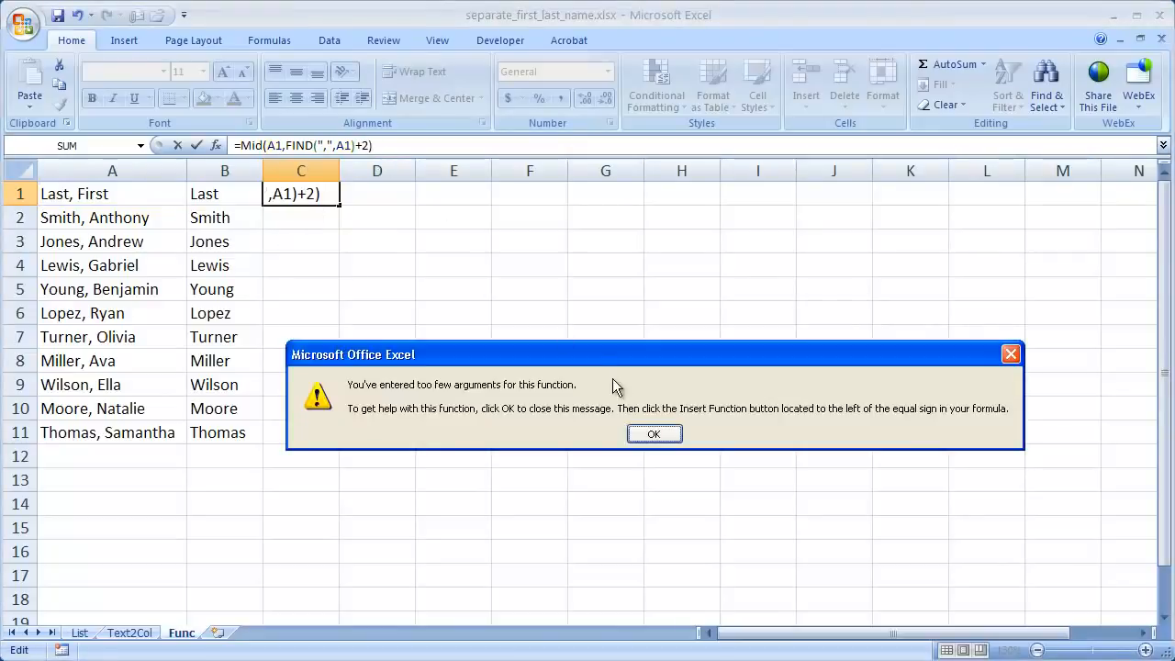
pyautogui.click(662, 442)
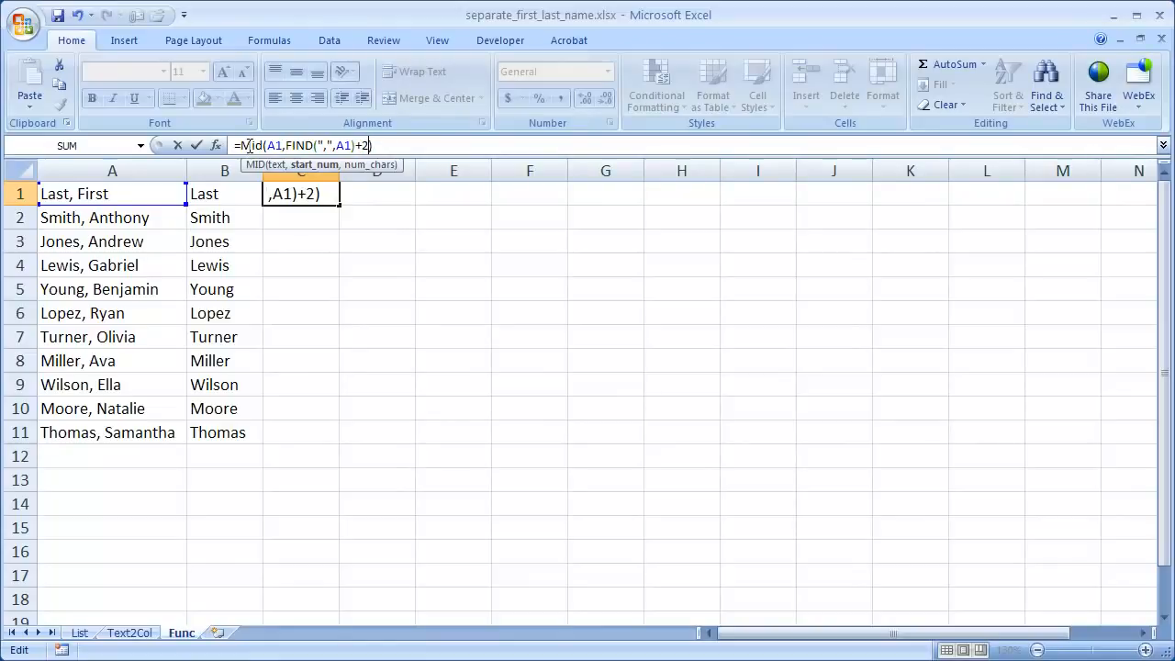
# Step: Add 50 as the number of characters in C1, completing =MID(A1,FIND(",",A1)+2,50)
pyautogui.click(284, 145)
pyautogui.write(',50')
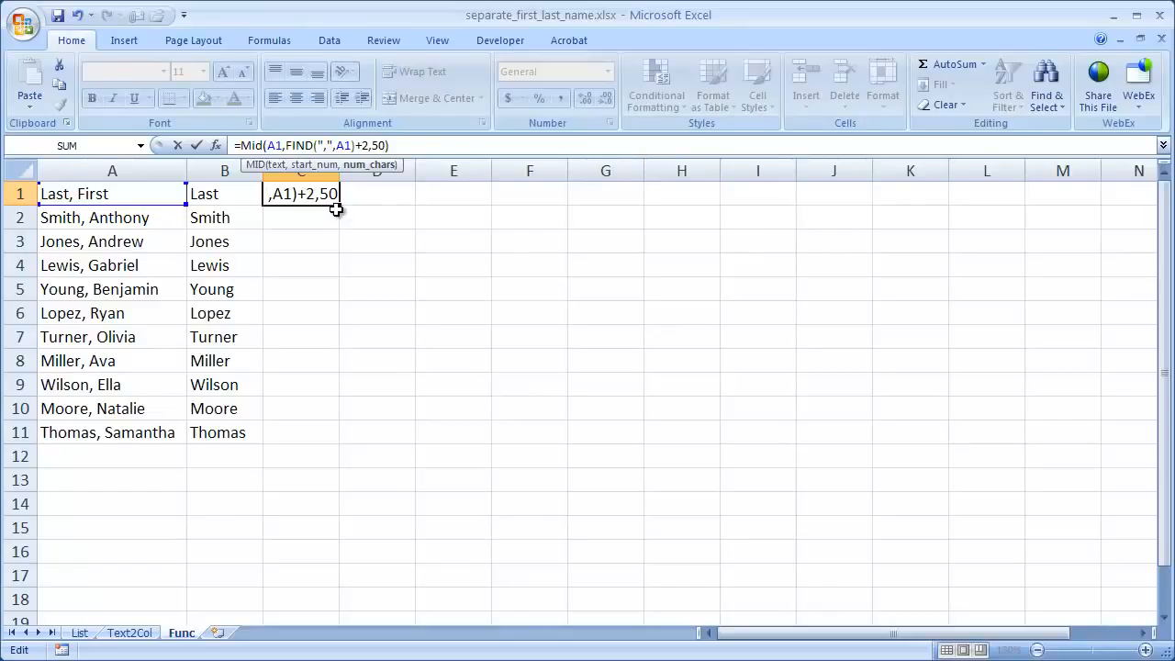
pyautogui.hotkey('ctrl', 'Return')
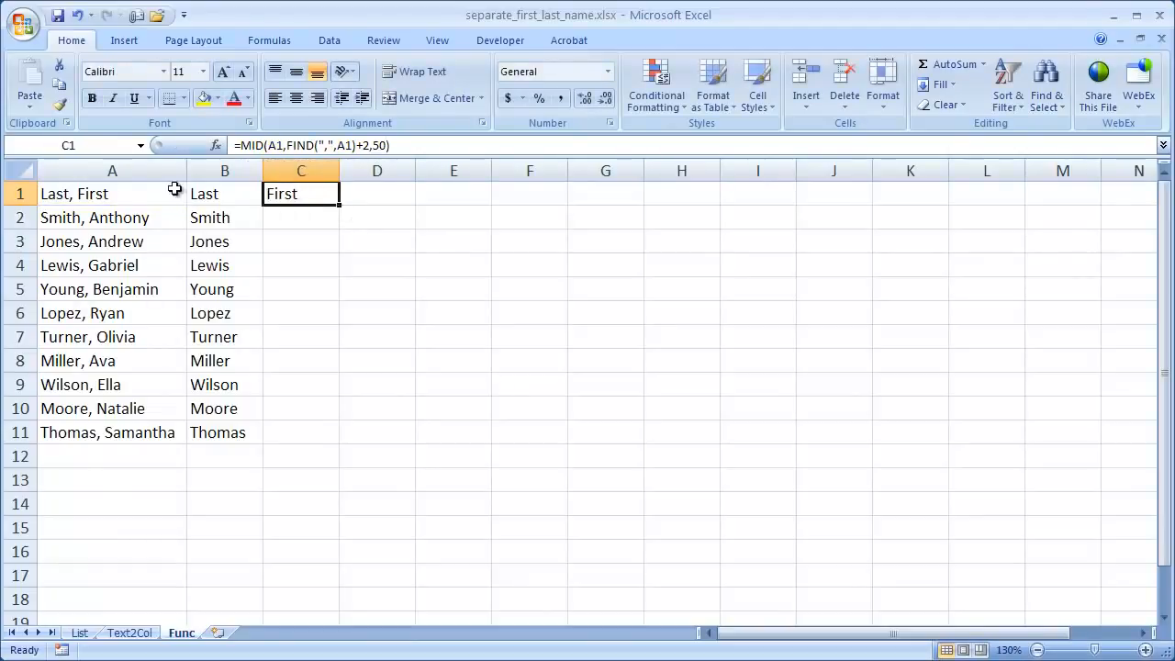
# Step: Fill the MID formula down from C1 through C11 and compare the split names with the Text2Col sheet
pyautogui.doubleClick(340, 205)
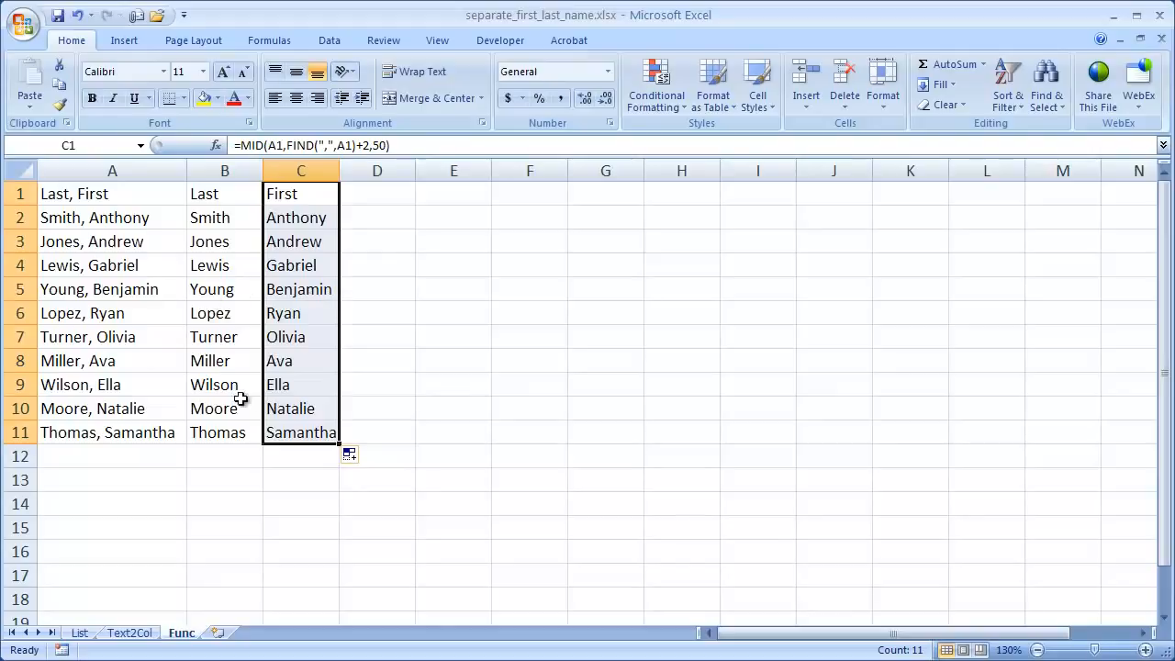
pyautogui.click(130, 635)
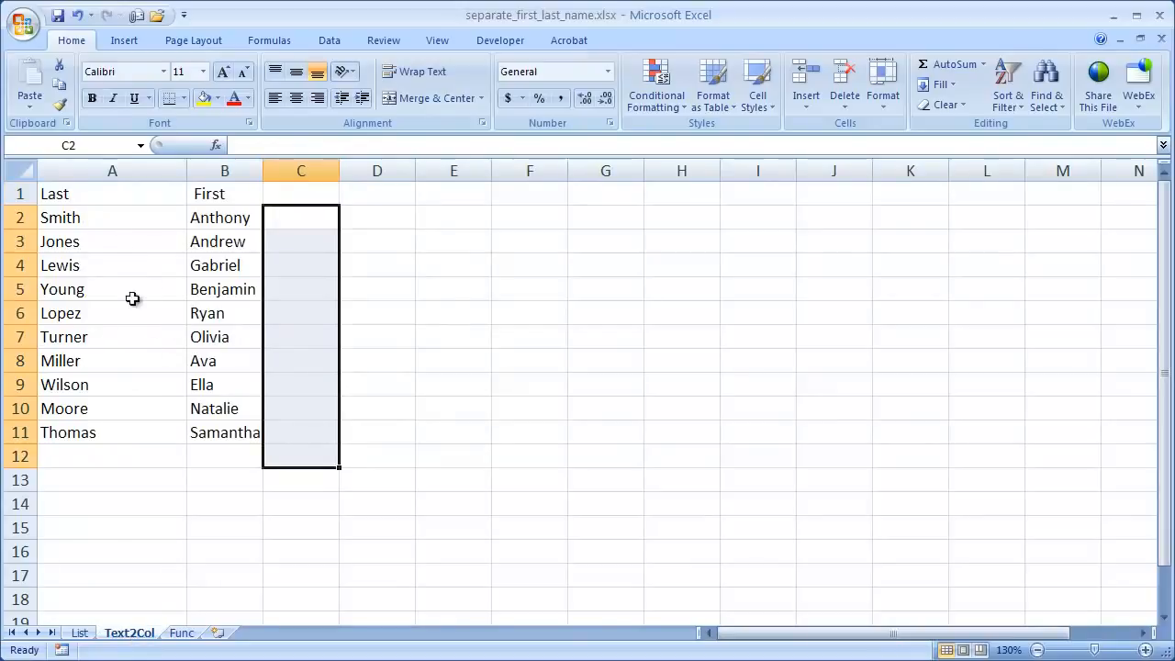
pyautogui.click(182, 635)
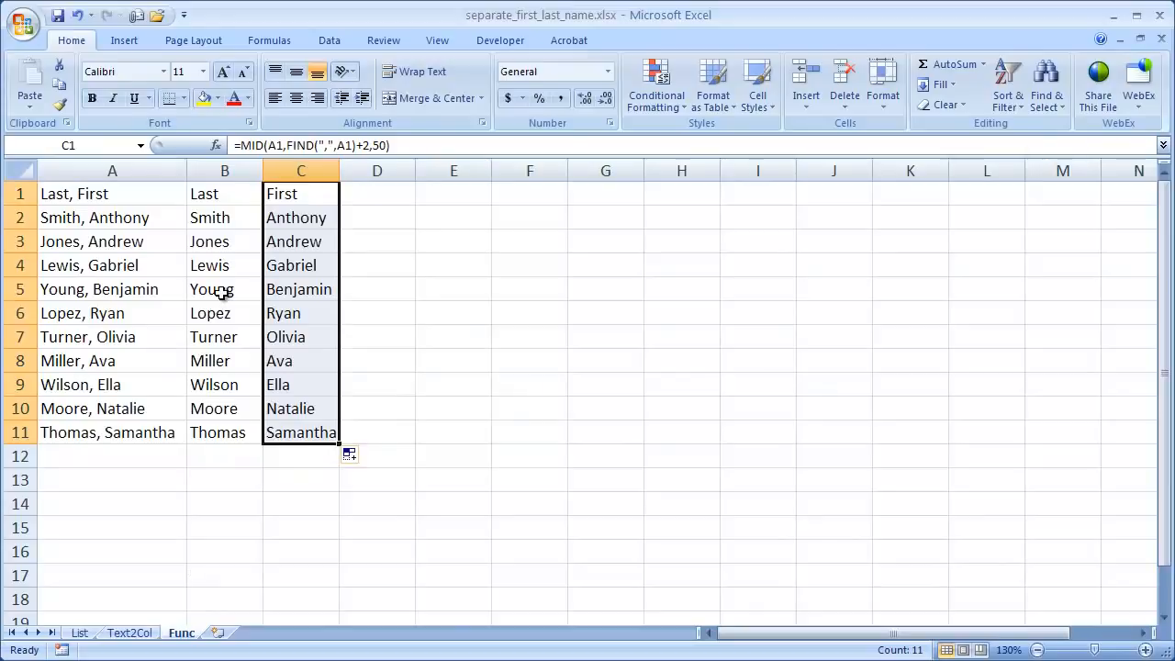